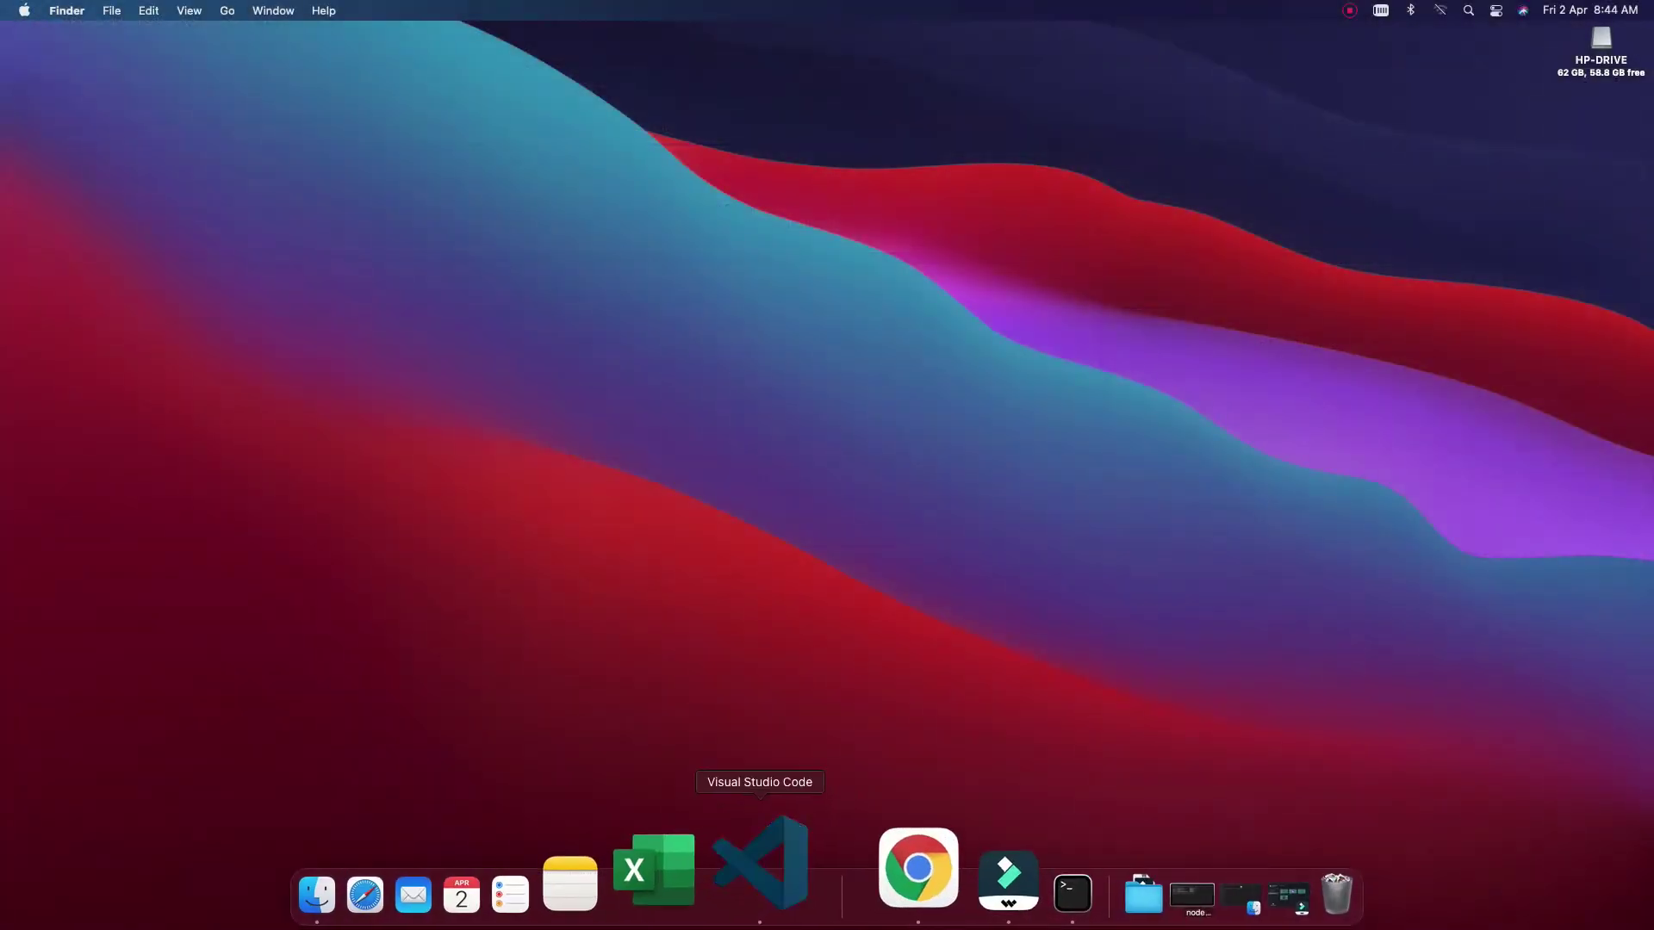
Switch from Finder to Visual Studio Code, where the SOQL Basics.soql notes are open.
{"action": "left_click", "coordinate": [762, 893]}
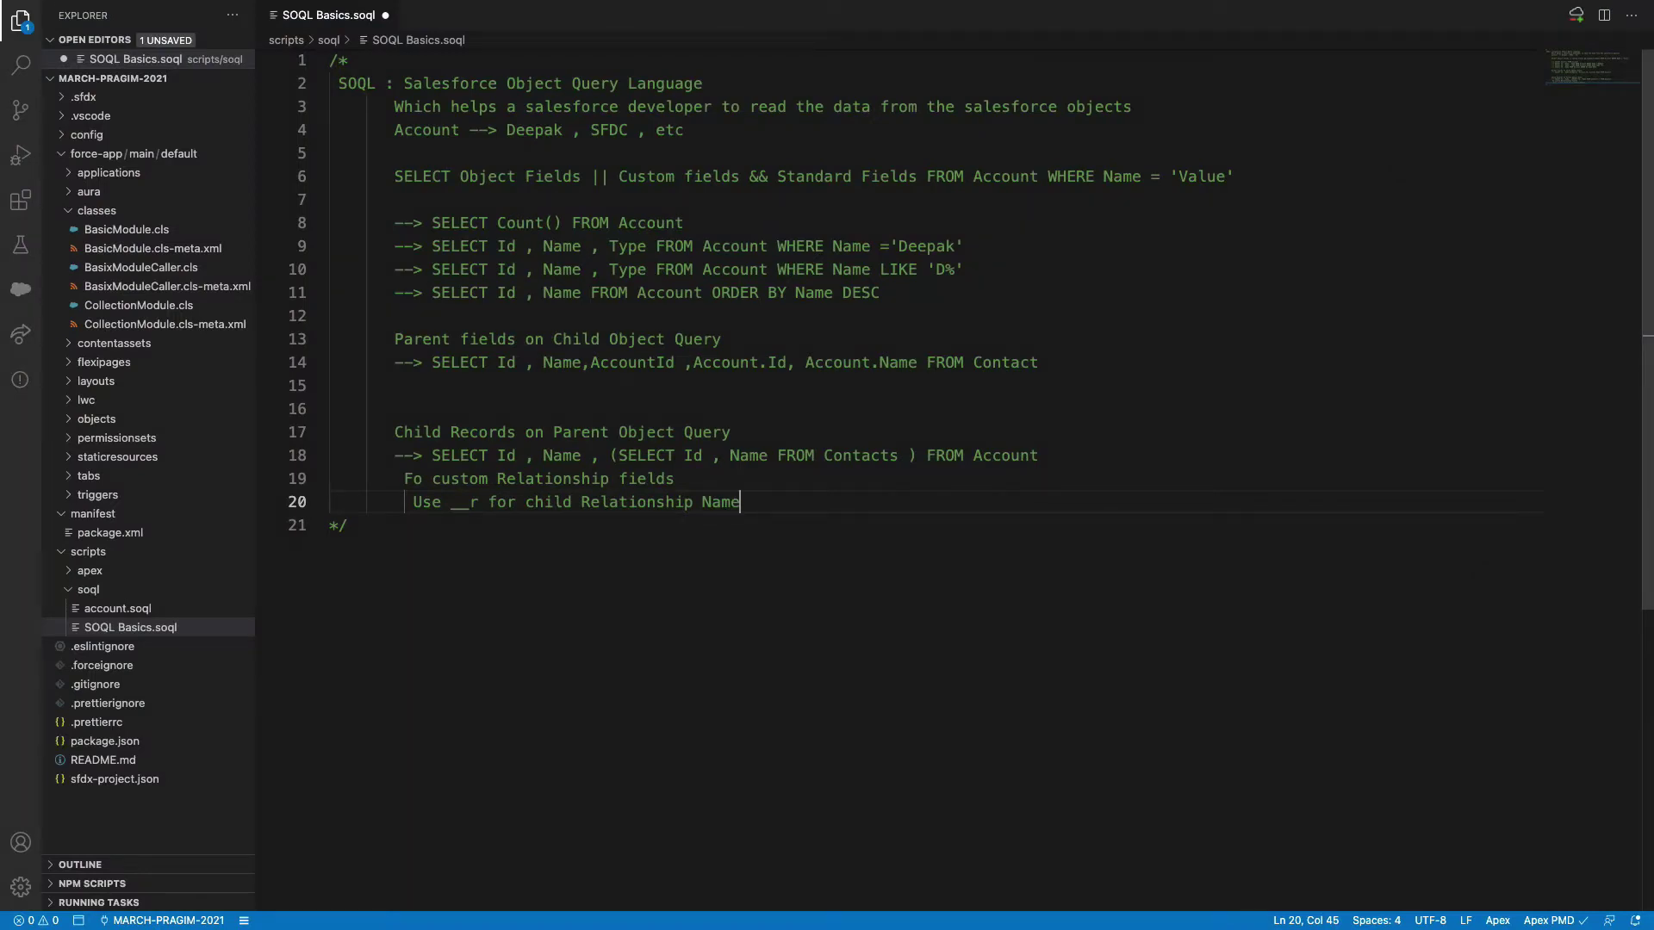
Start a new multi-line /* */ comment block below the existing comment.
{"action": "left_click", "coordinate": [348, 524]}
{"action": "key", "text": "Return"}
{"action": "type", "text": "/** */"}
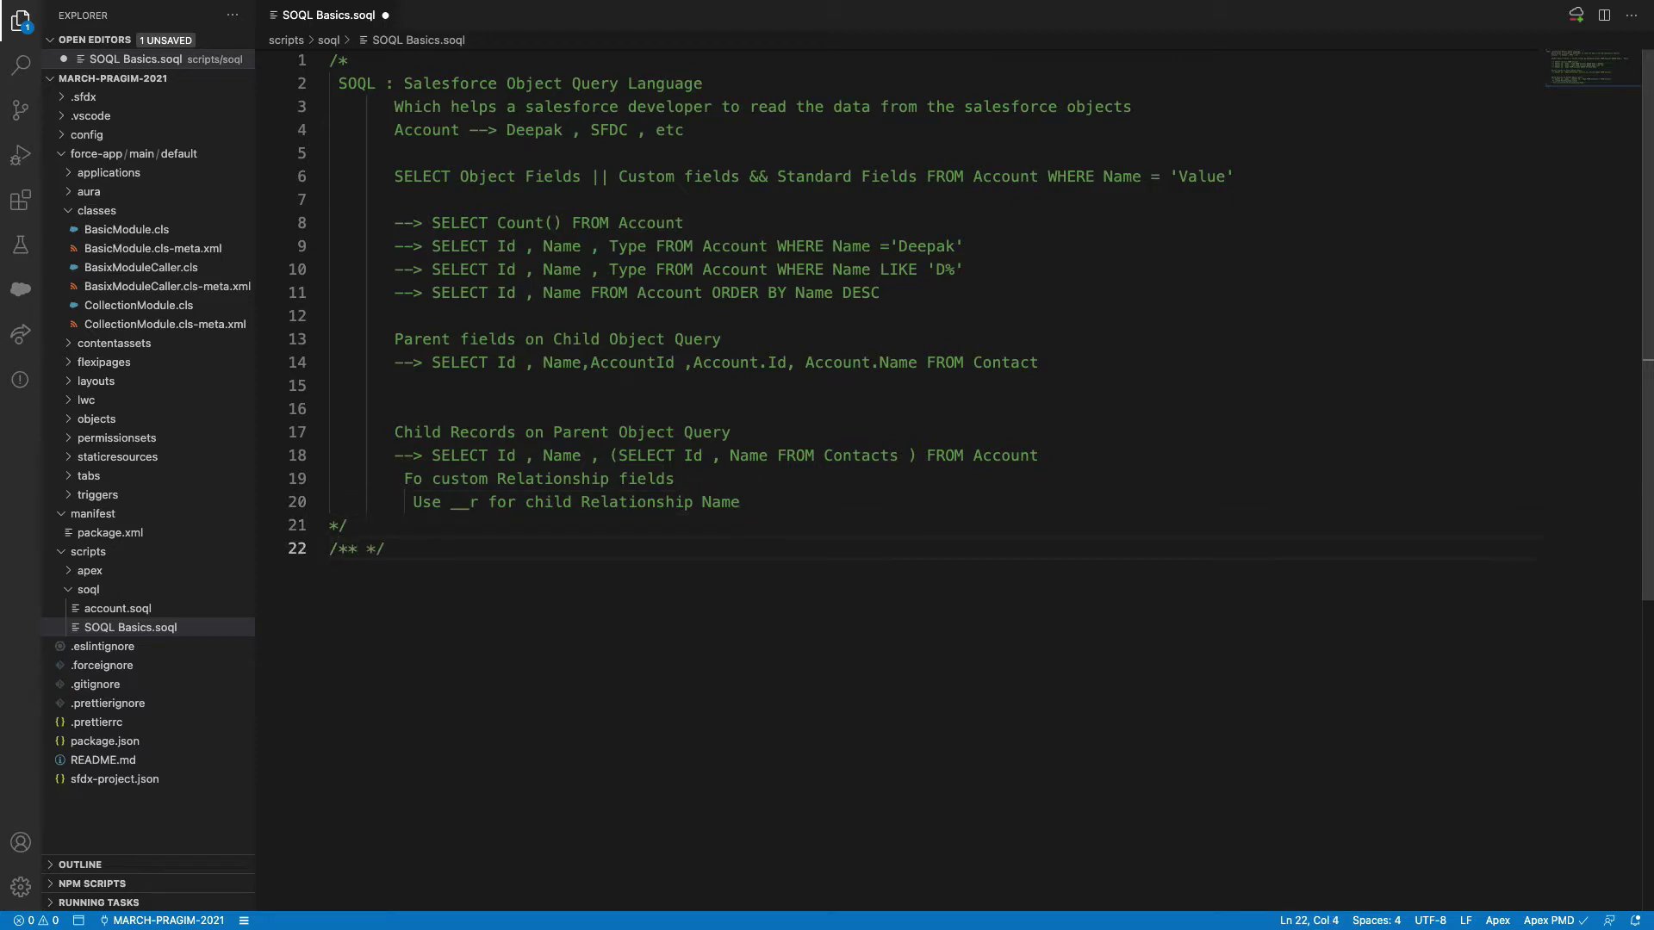
{"action": "key", "text": "BackSpace"}
{"action": "key", "text": "Return"}
{"action": "key", "text": "Return"}
{"action": "key", "text": "Up"}
List 1) Simple Query, 2) Parent to Child, 3) Child to Parent in it, then add blank lines below.
{"action": "type", "text": "1) Simple Query"}
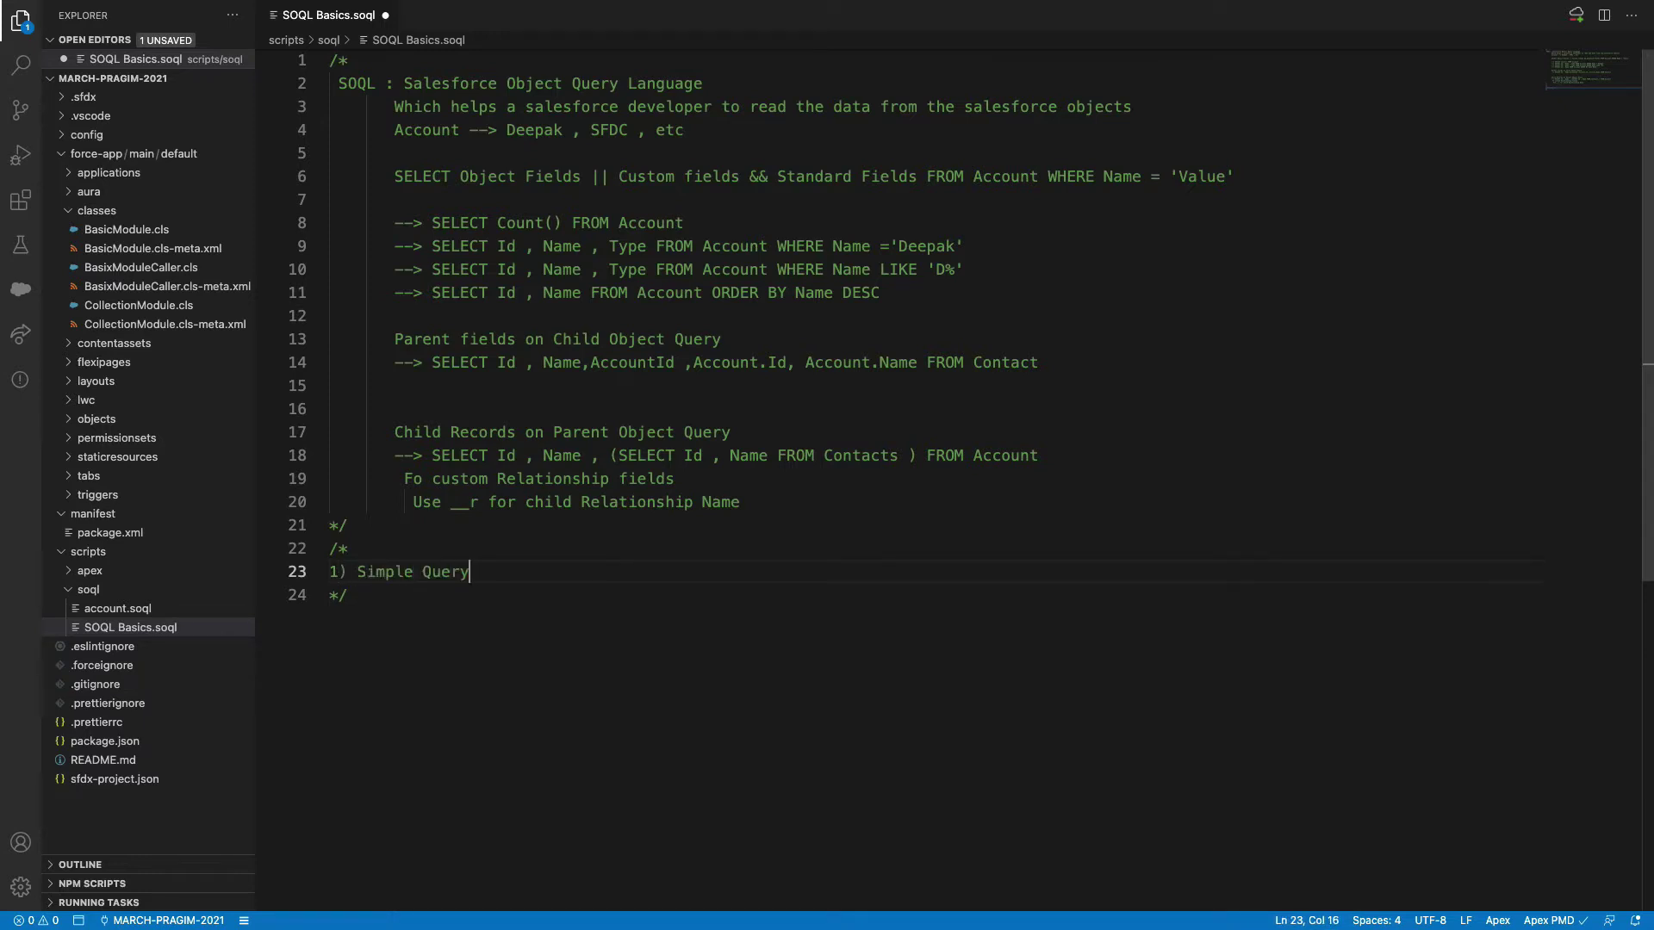
{"action": "key", "text": "Return"}
{"action": "type", "text": "2) Parent to "}
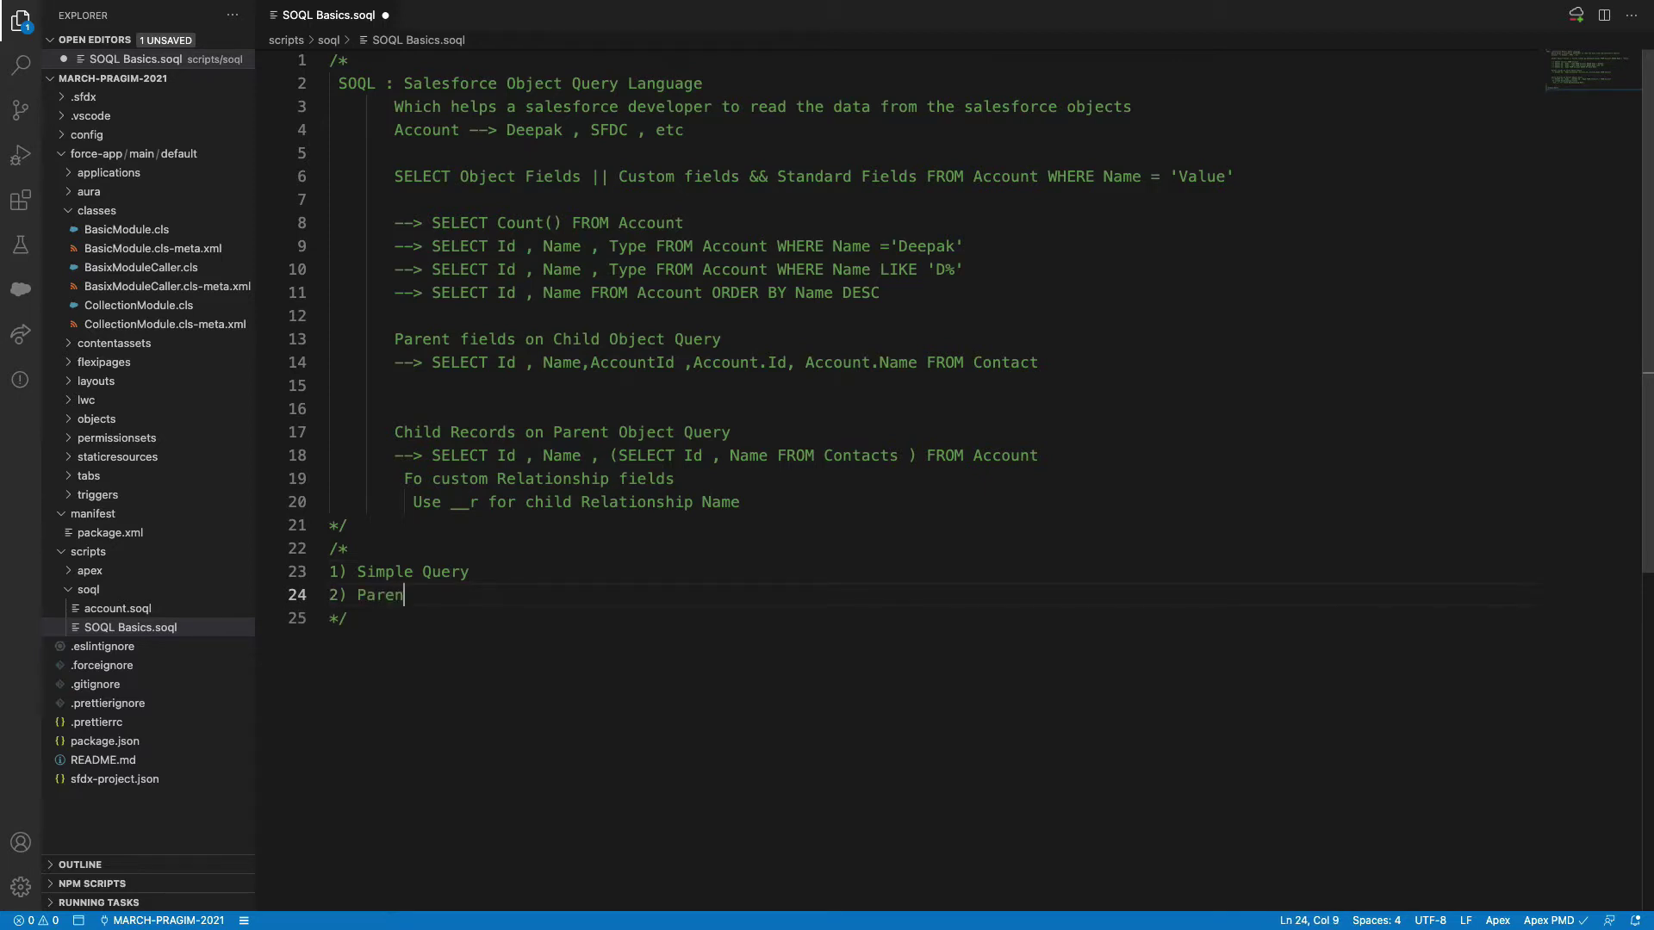
{"action": "type", "text": "Child"}
{"action": "key", "text": "Return"}
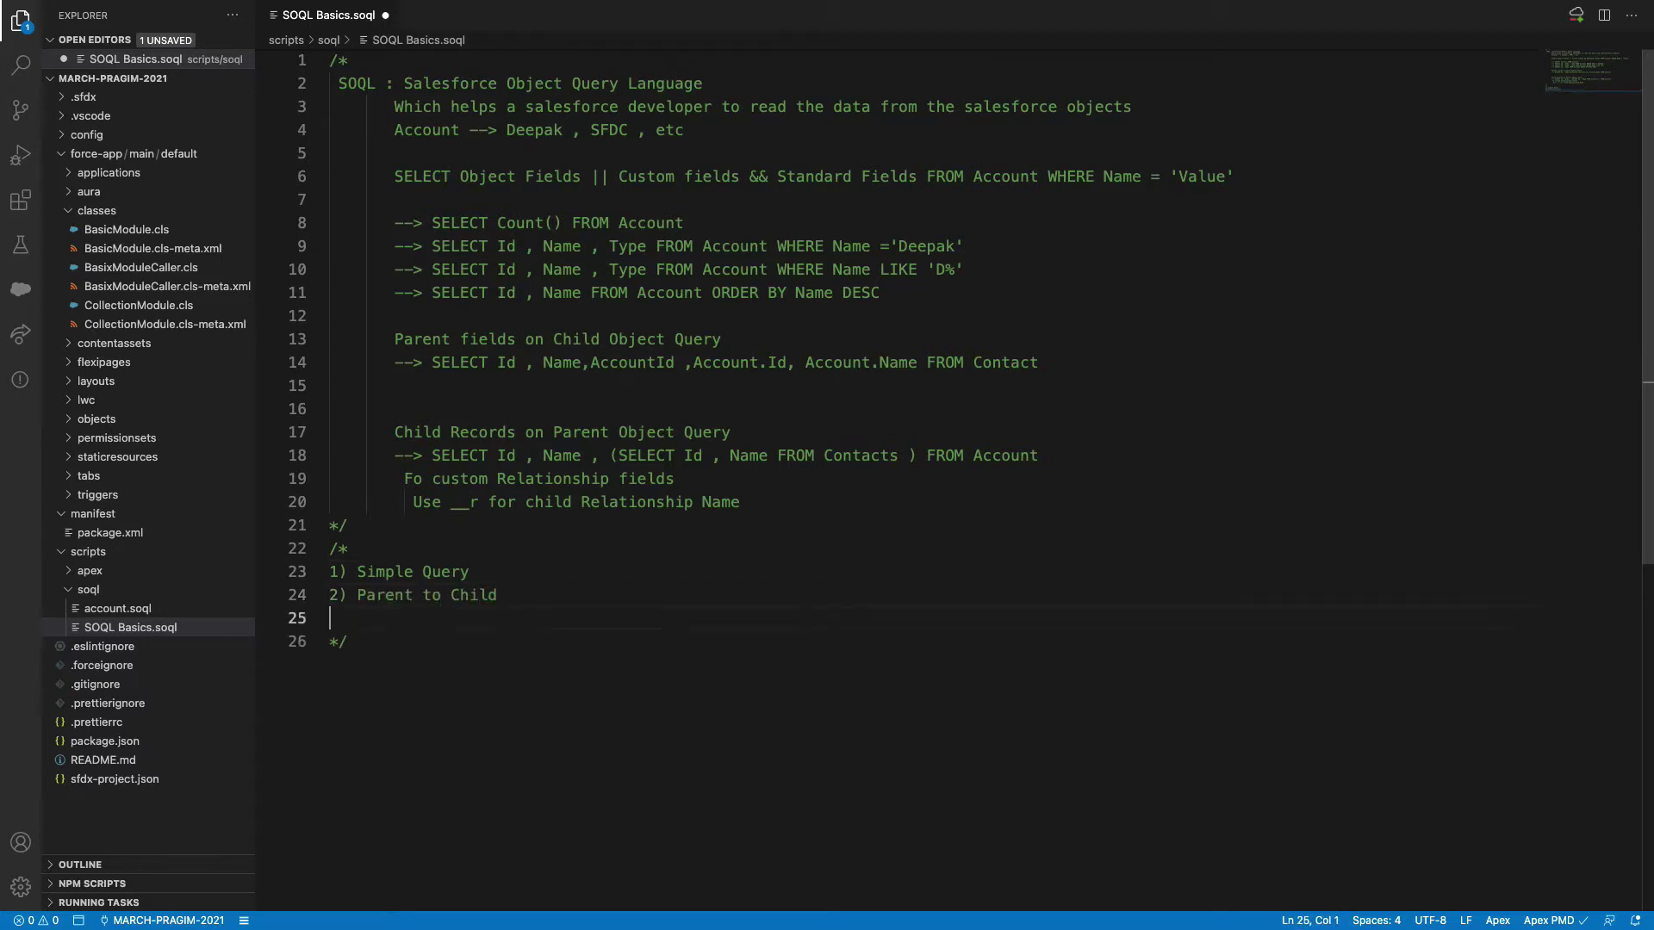
{"action": "type", "text": "3) Child to Parent"}
{"action": "left_click_drag", "start_coordinate": [431, 245], "coordinate": [814, 245]}
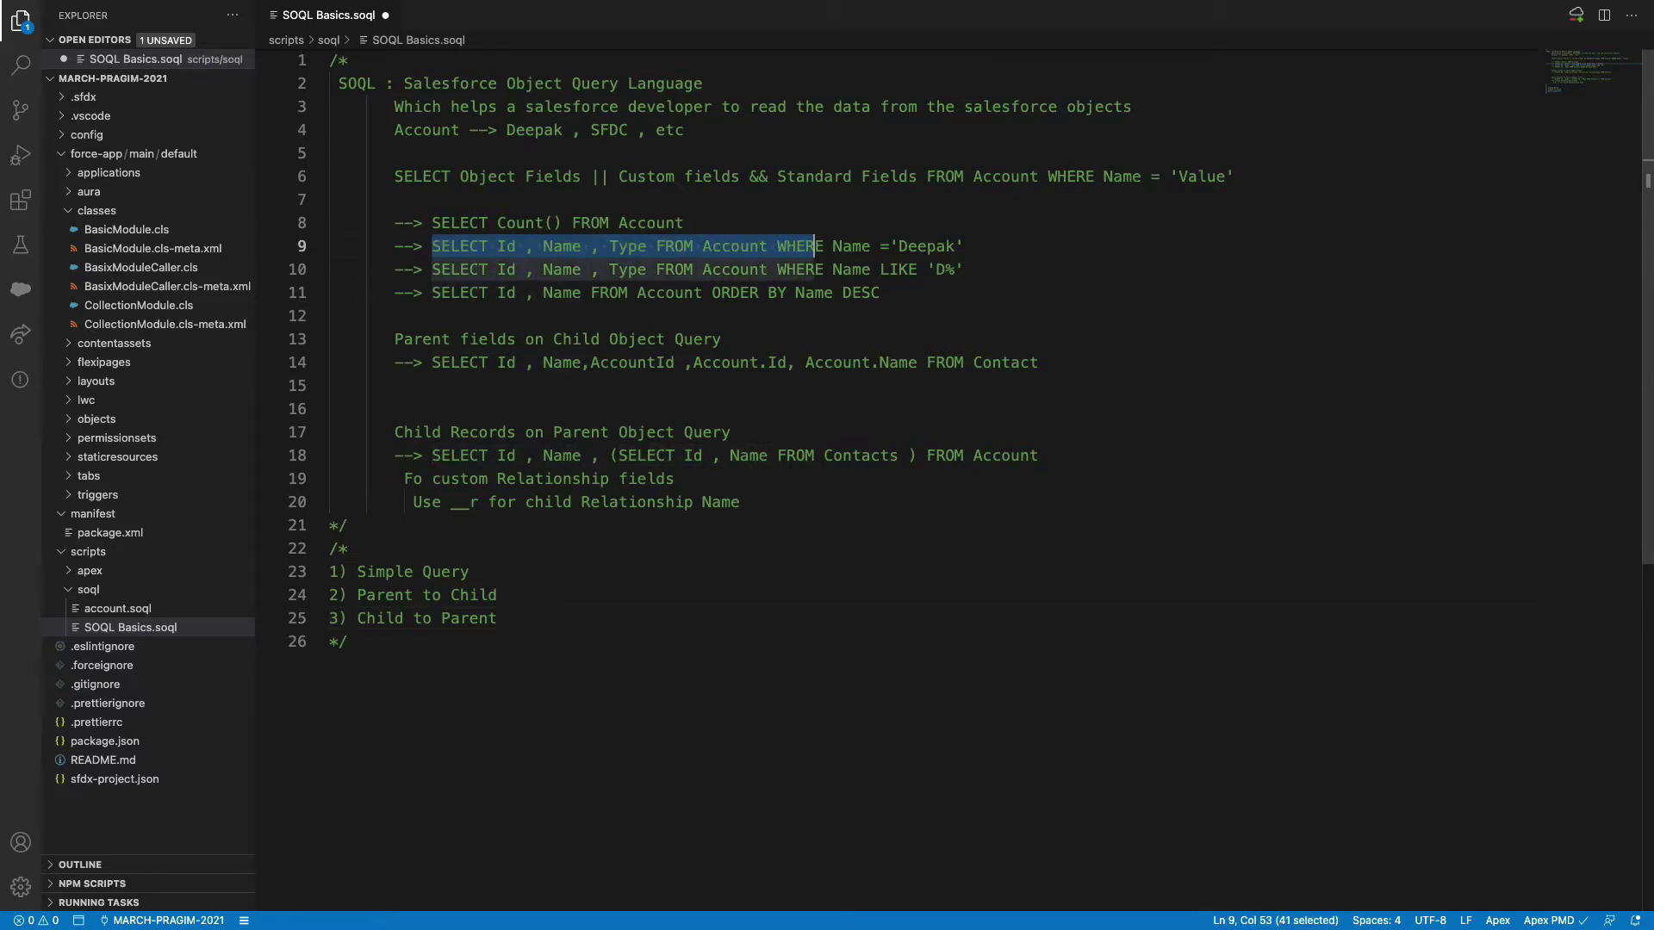
{"action": "left_click", "coordinate": [498, 618]}
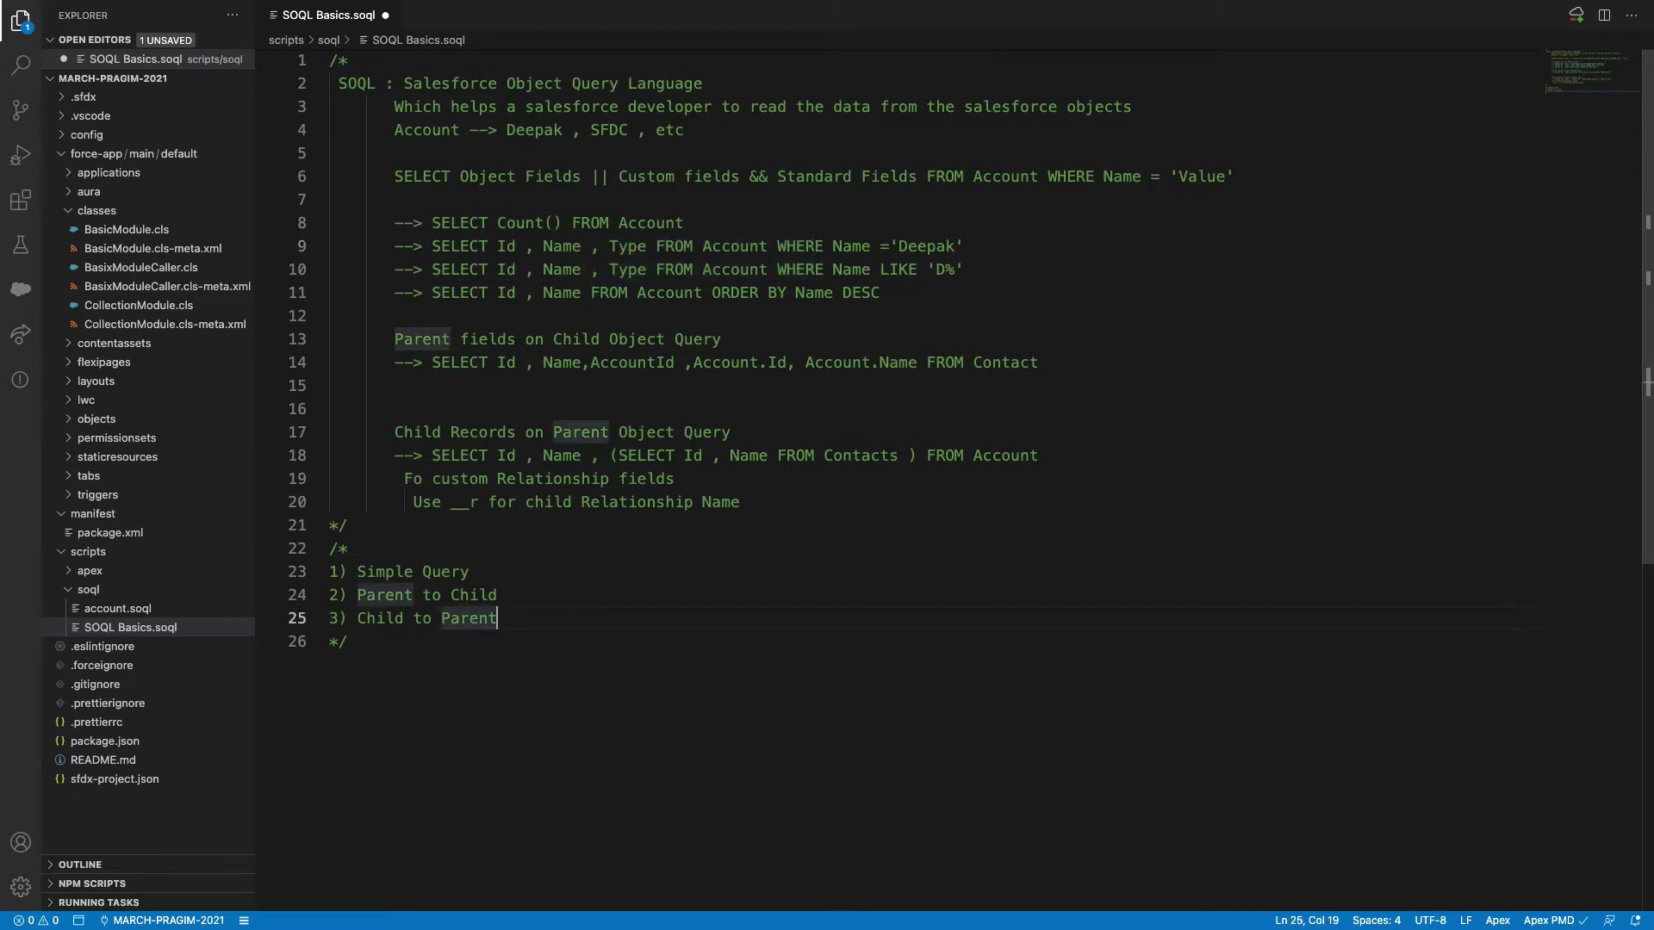
{"action": "key", "text": "Return"}
{"action": "key", "text": "Return"}
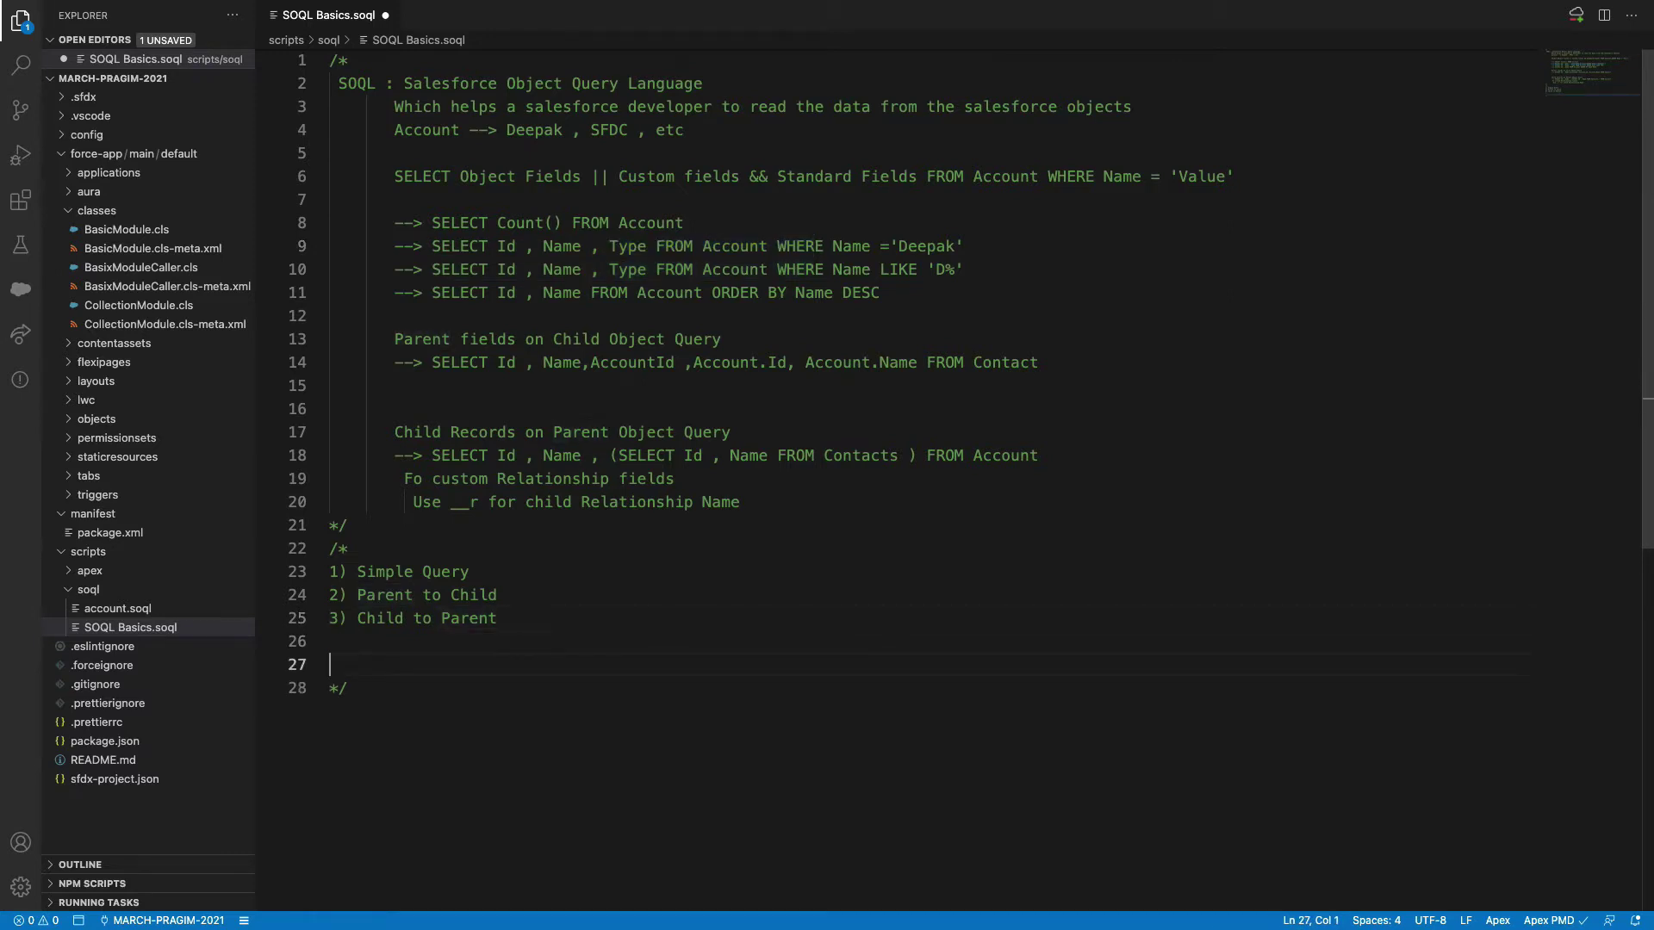
Write the template: SELECT sobject Fields FROM SobjectAPINAme WHERE Conditions ORDER BY FIELDS ASC || DESC LIMIT Number Offset 0-2000.
{"action": "type", "text": "SELECT FIELDS"}
{"action": "key", "text": "BackSpace"}
{"action": "key", "text": "BackSpace"}
{"action": "key", "text": "BackSpace"}
{"action": "key", "text": "BackSpace"}
{"action": "key", "text": "BackSpace"}
{"action": "key", "text": "BackSpace"}
{"action": "key", "text": "BackSpace"}
{"action": "type", "text": "sobject Fields "}
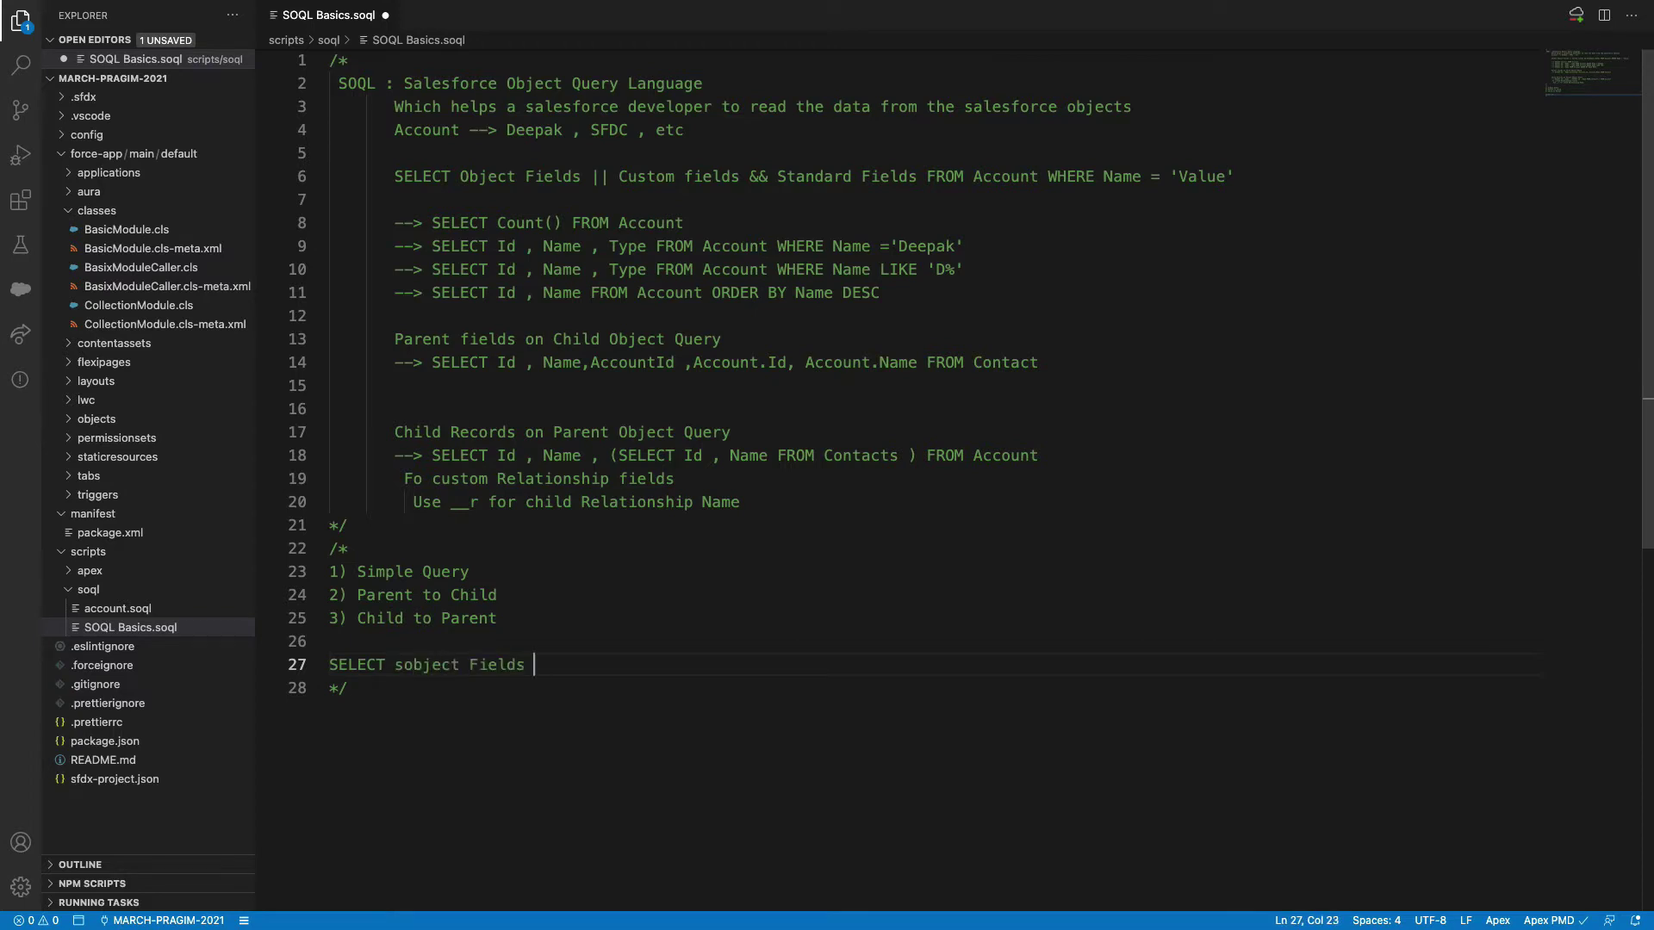
{"action": "type", "text": "FROM SobjectAPINAme "}
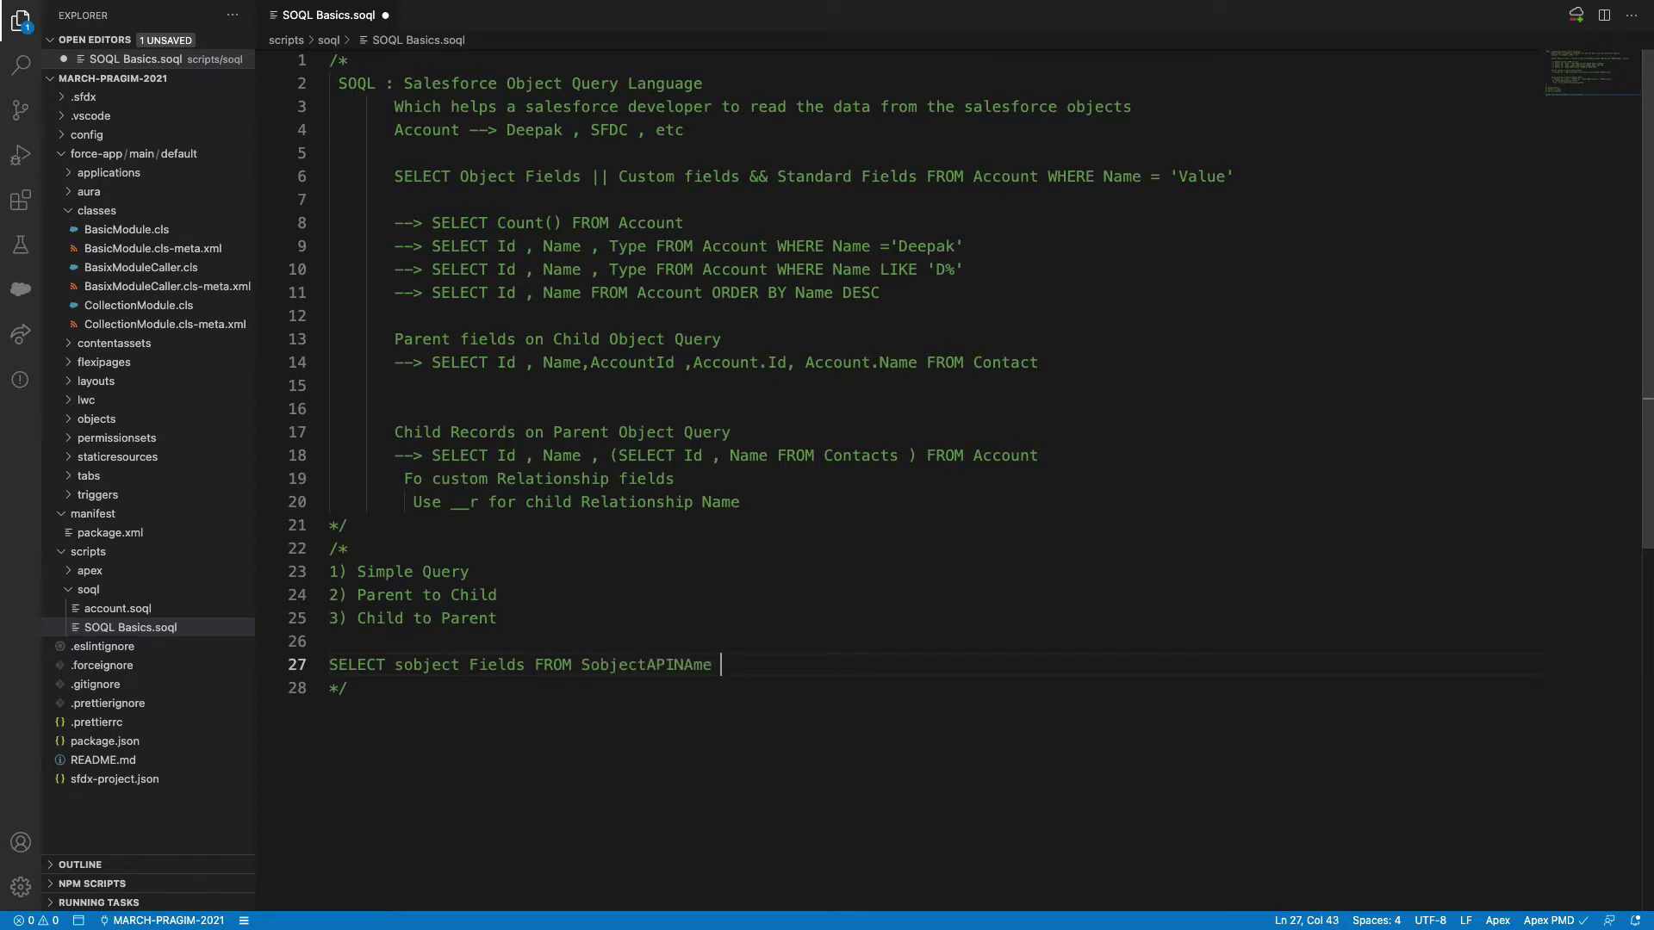
{"action": "type", "text": "WHERE Consitions"}
{"action": "key", "text": "BackSpace"}
{"action": "key", "text": "BackSpace"}
{"action": "key", "text": "BackSpace"}
{"action": "key", "text": "BackSpace"}
{"action": "key", "text": "BackSpace"}
{"action": "key", "text": "BackSpace"}
{"action": "key", "text": "BackSpace"}
{"action": "key", "text": "BackSpace"}
{"action": "type", "text": "ditions ORDER BY "}
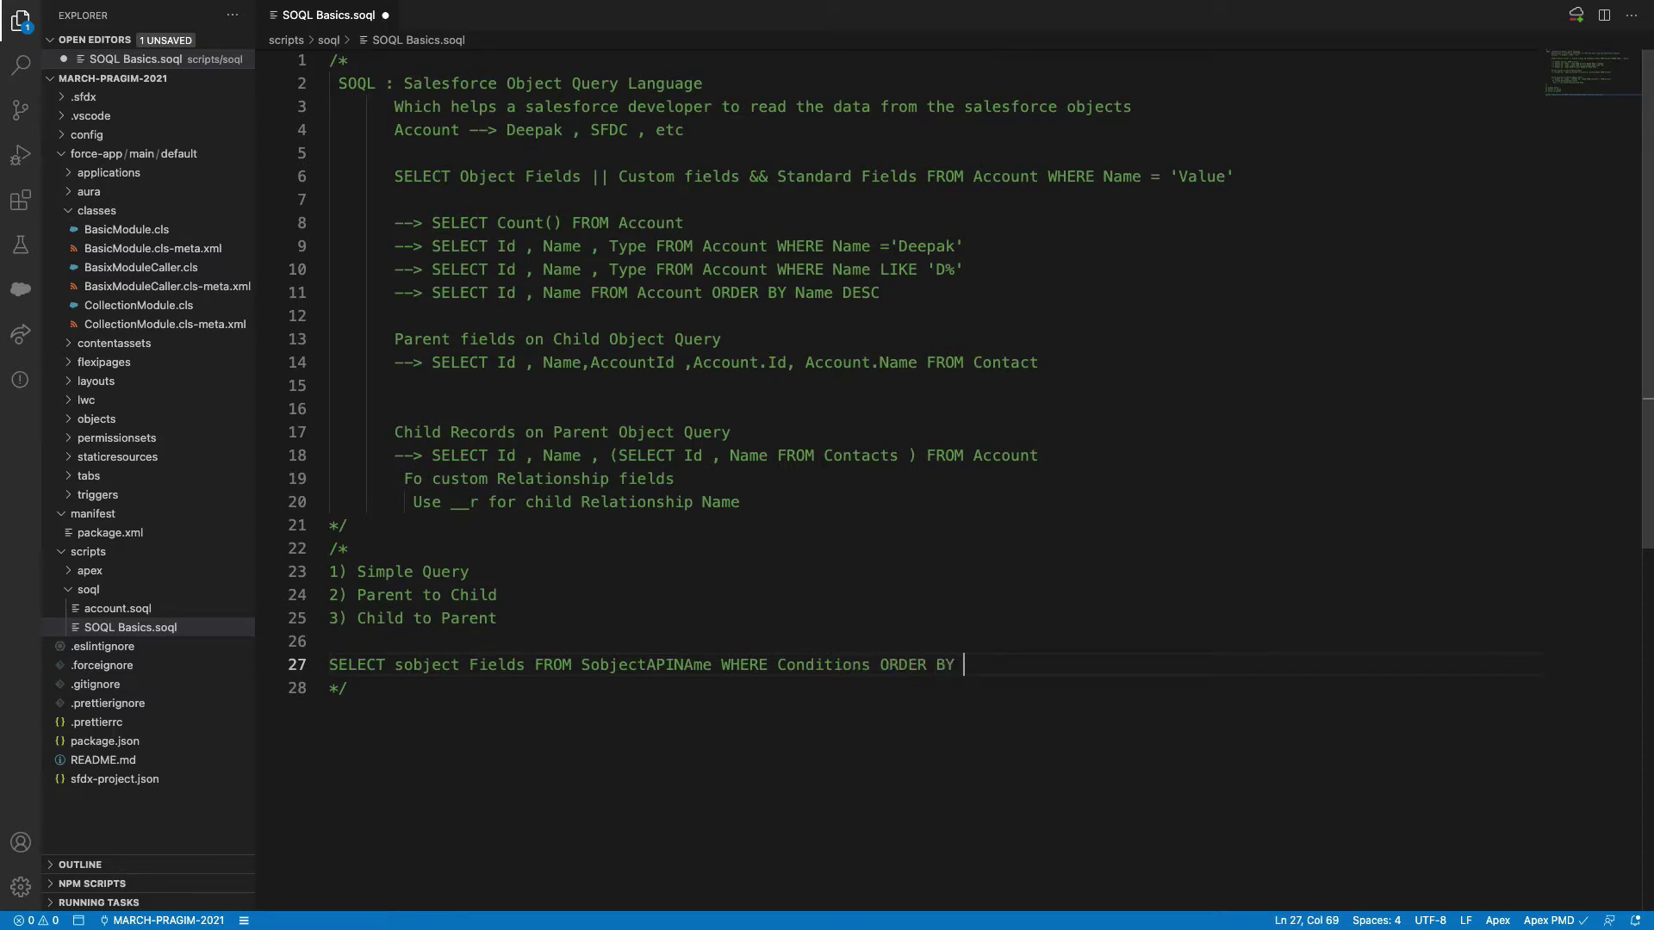
{"action": "type", "text": "(or"}
{"action": "key", "text": "BackSpace"}
{"action": "key", "text": "BackSpace"}
{"action": "key", "text": "BackSpace"}
{"action": "type", "text": "FIELDS ("}
{"action": "key", "text": "BackSpace"}
{"action": "type", "text": "ASC || DESC LIMIT"}
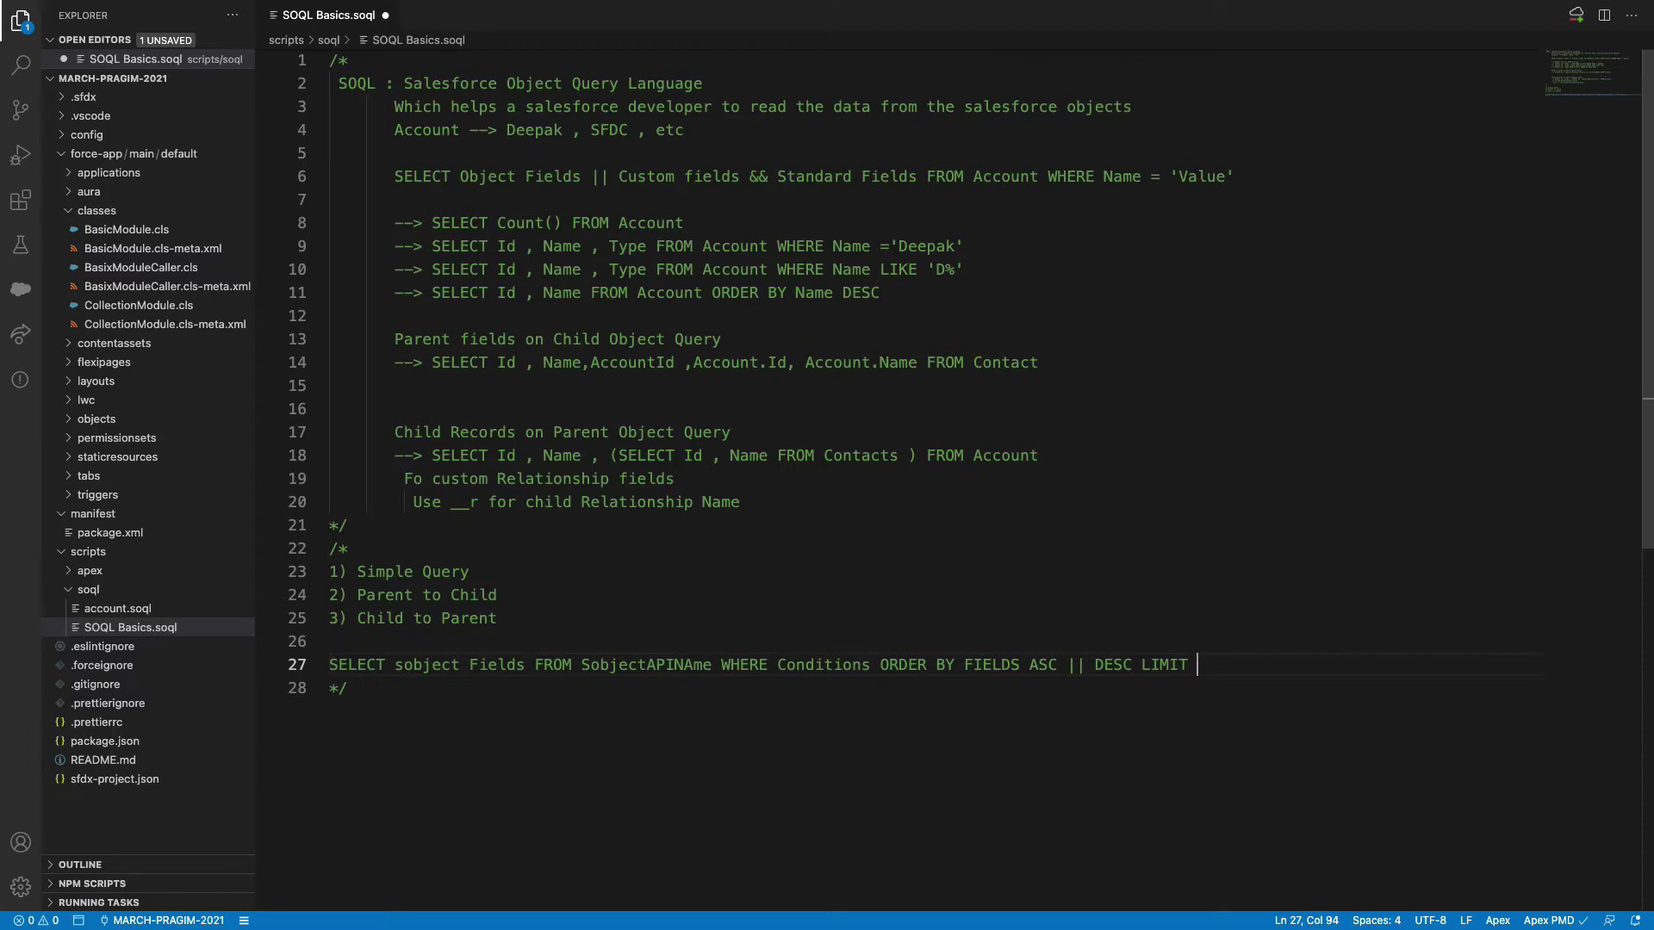
{"action": "type", "text": " Number 0ffset 0-2000"}
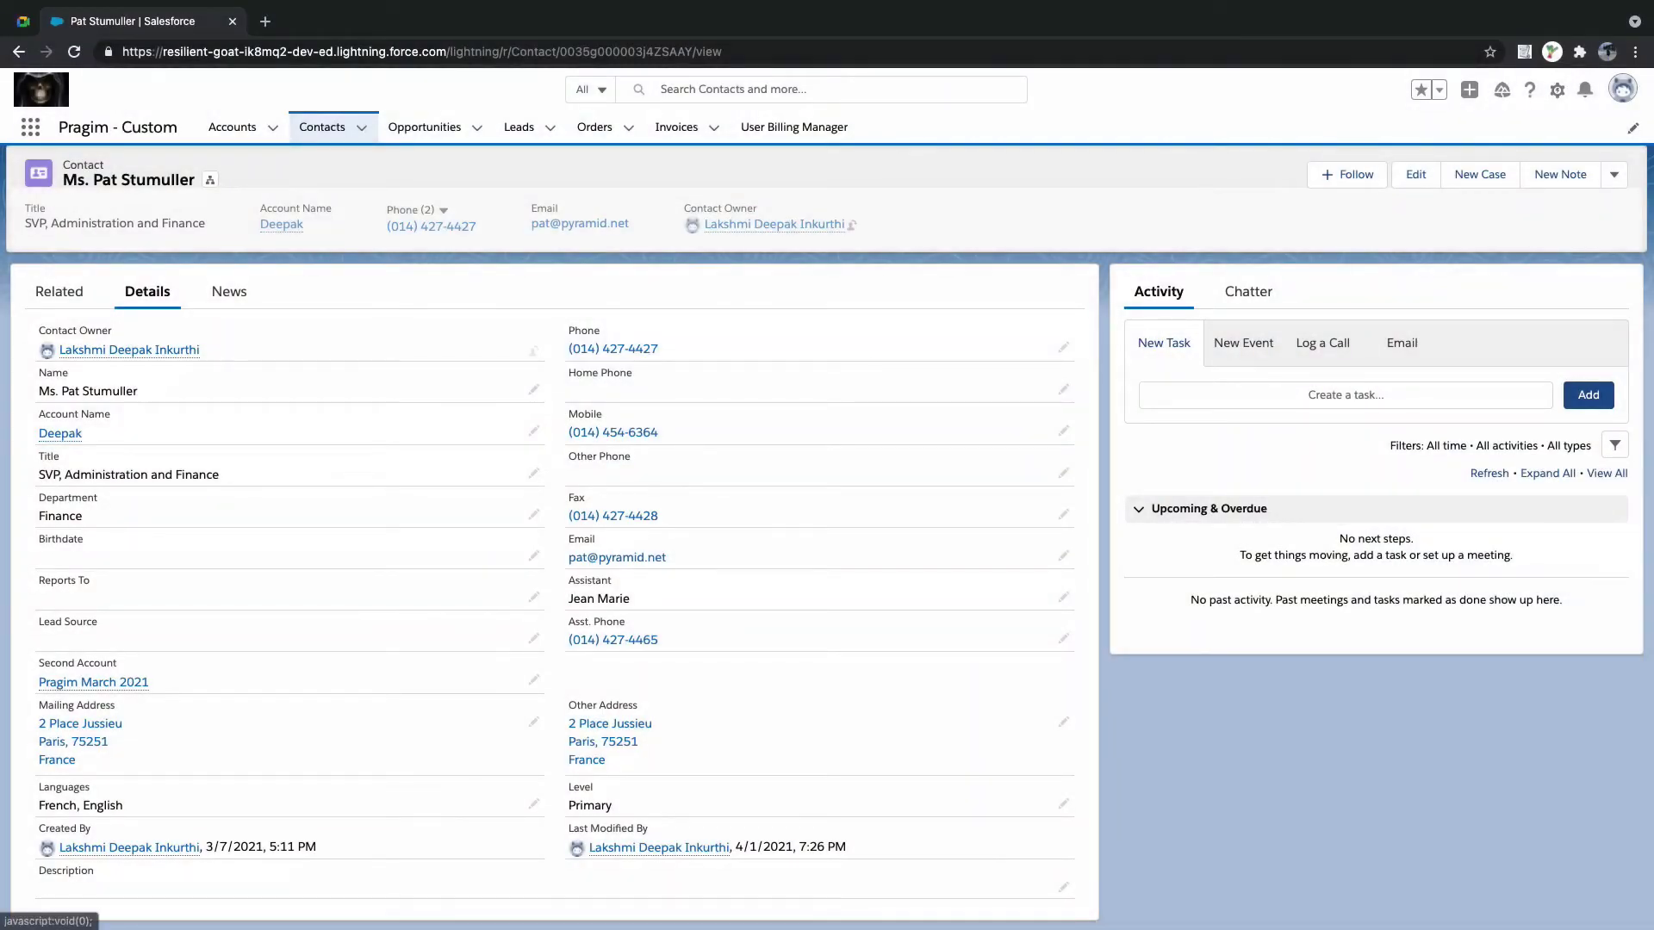
Launch the Developer Console from the Setup gear menu.
{"action": "left_click", "coordinate": [1557, 89]}
{"action": "left_click", "coordinate": [1503, 240]}
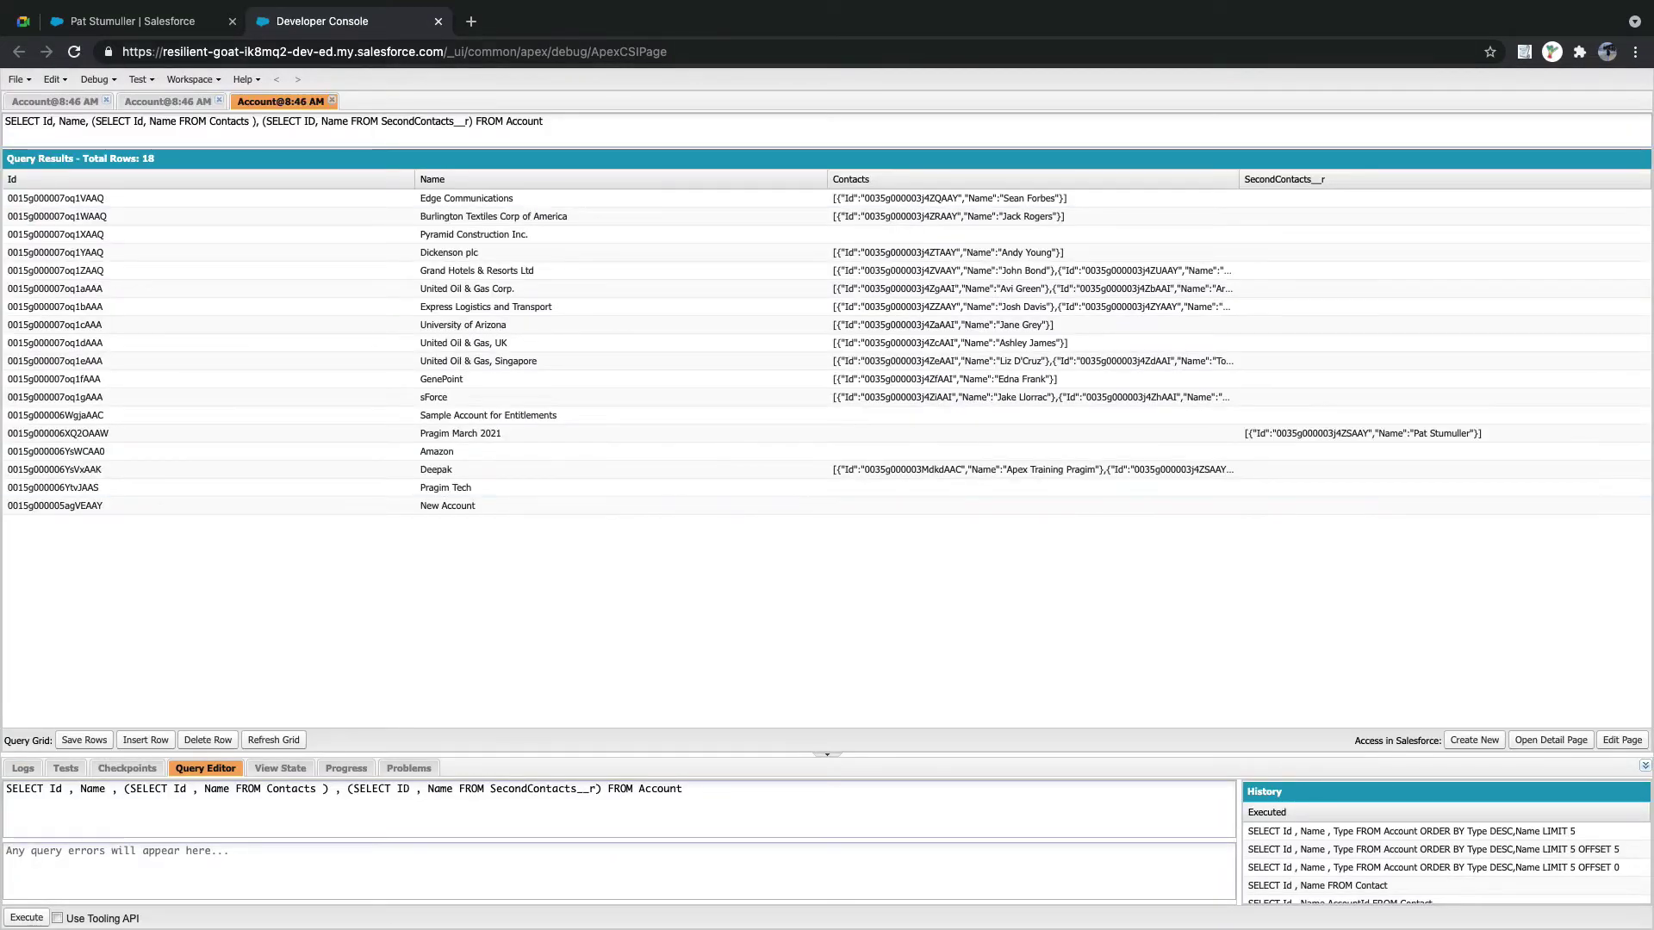
Replace the old query with SELECT Id, Name, Type FROM Account, run it, then append WHERE Type != null.
{"action": "left_click", "coordinate": [45, 343]}
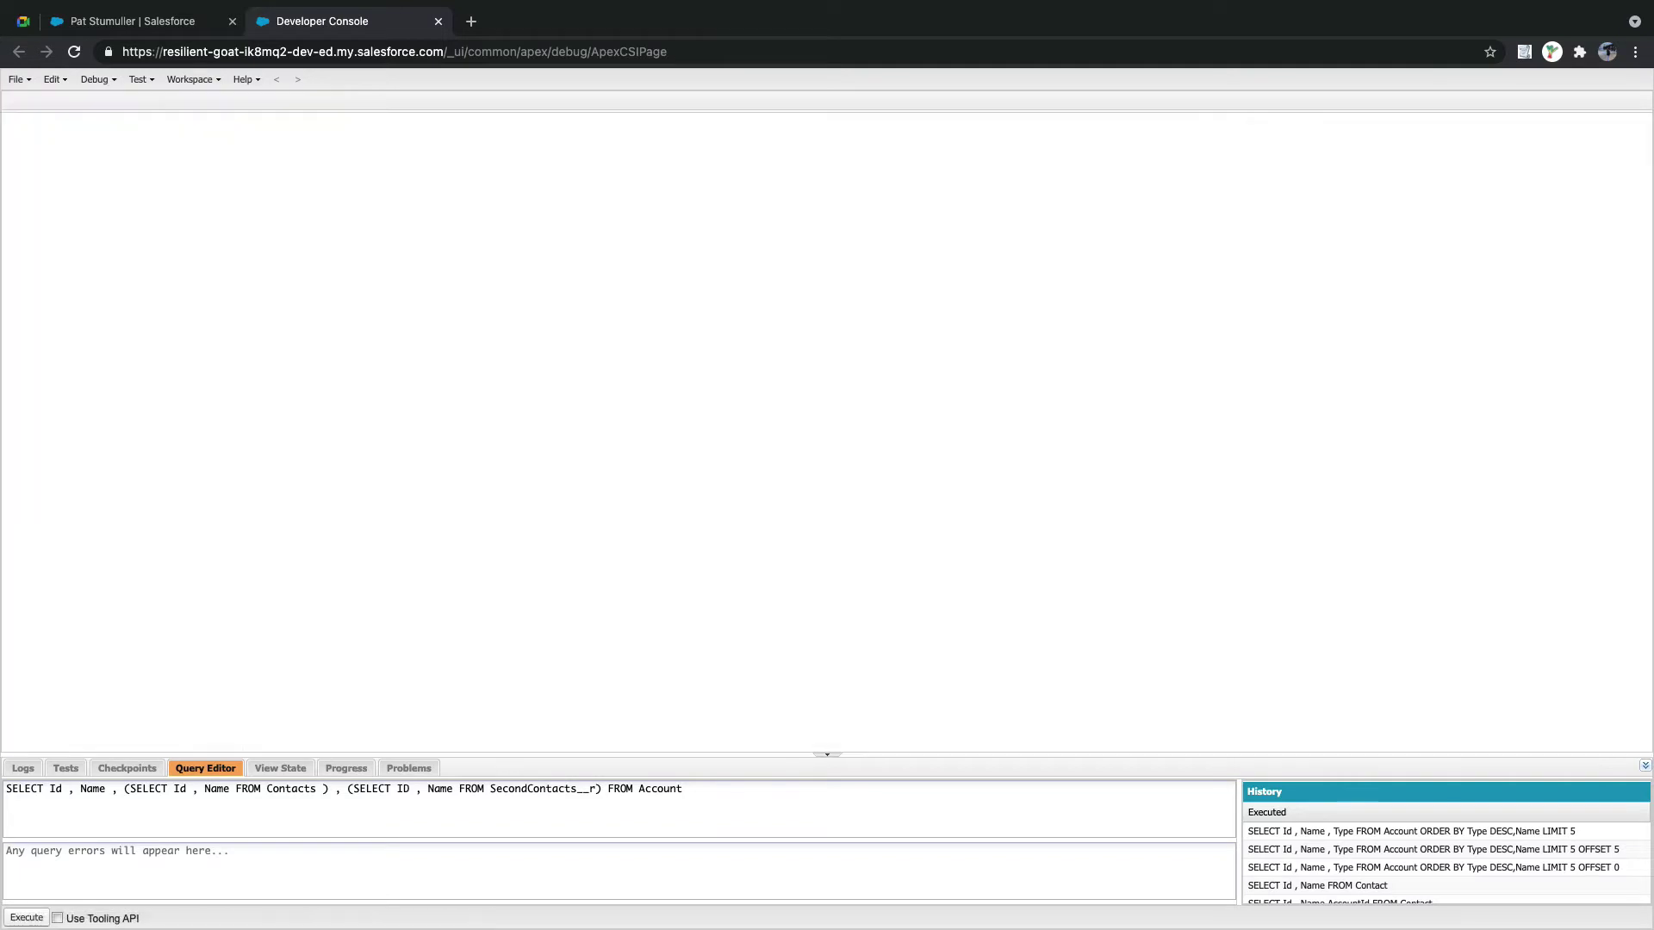
{"action": "key", "text": "ctrl+a"}
{"action": "key", "text": "BackSpace"}
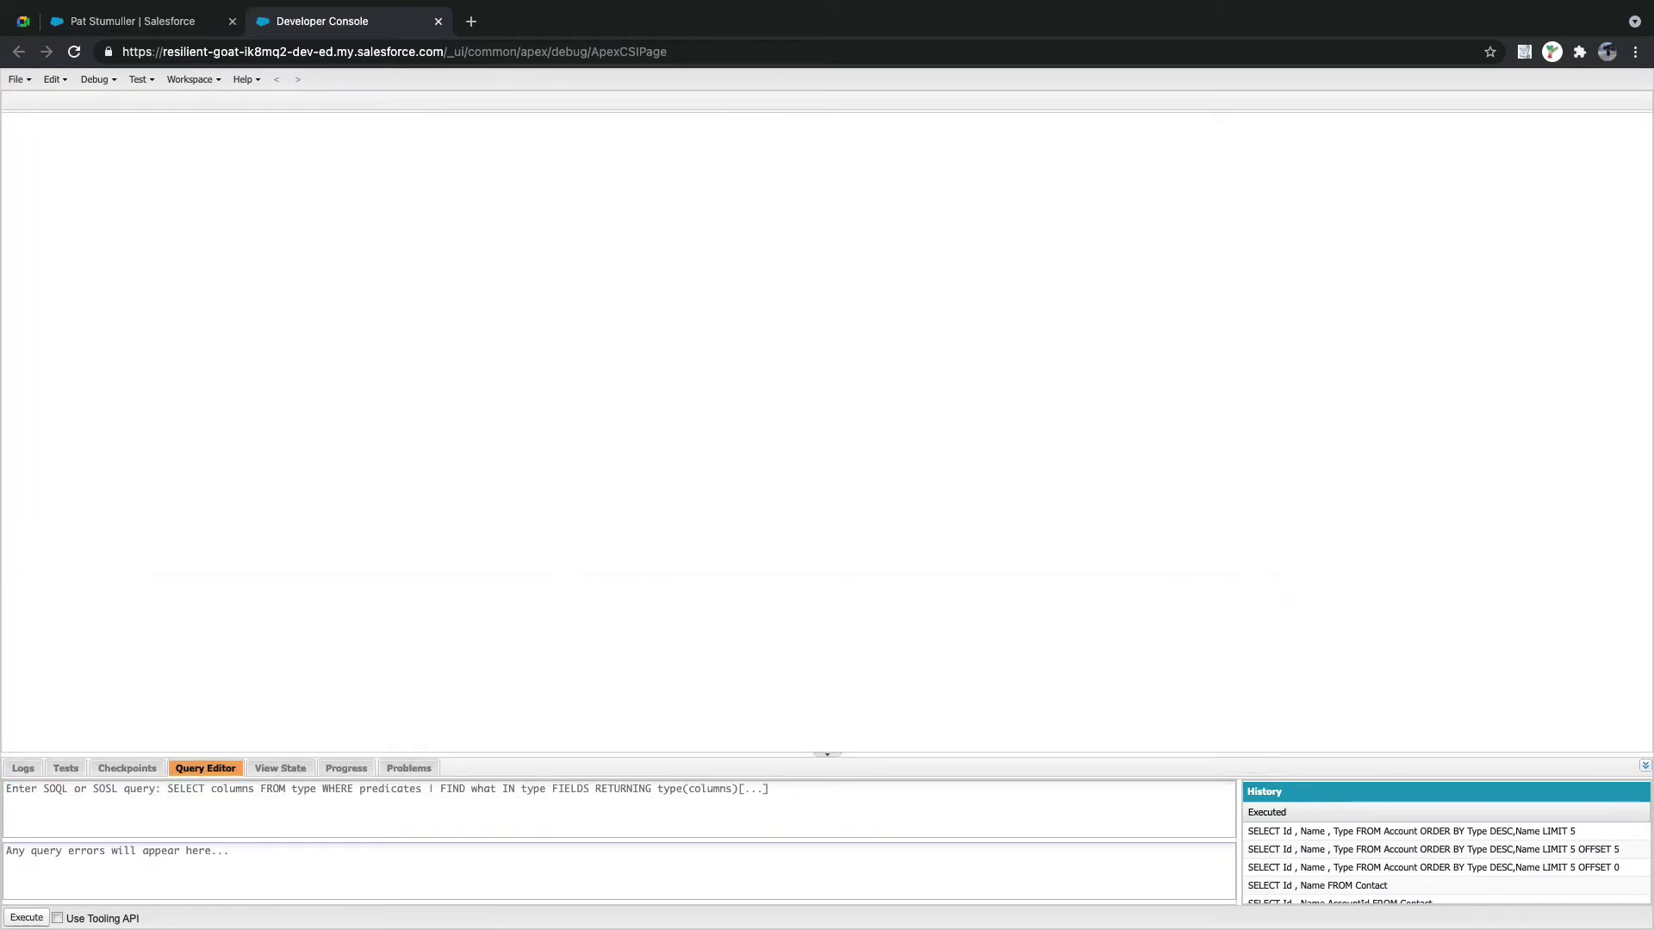
{"action": "type", "text": "SELECT Id , Name , T"}
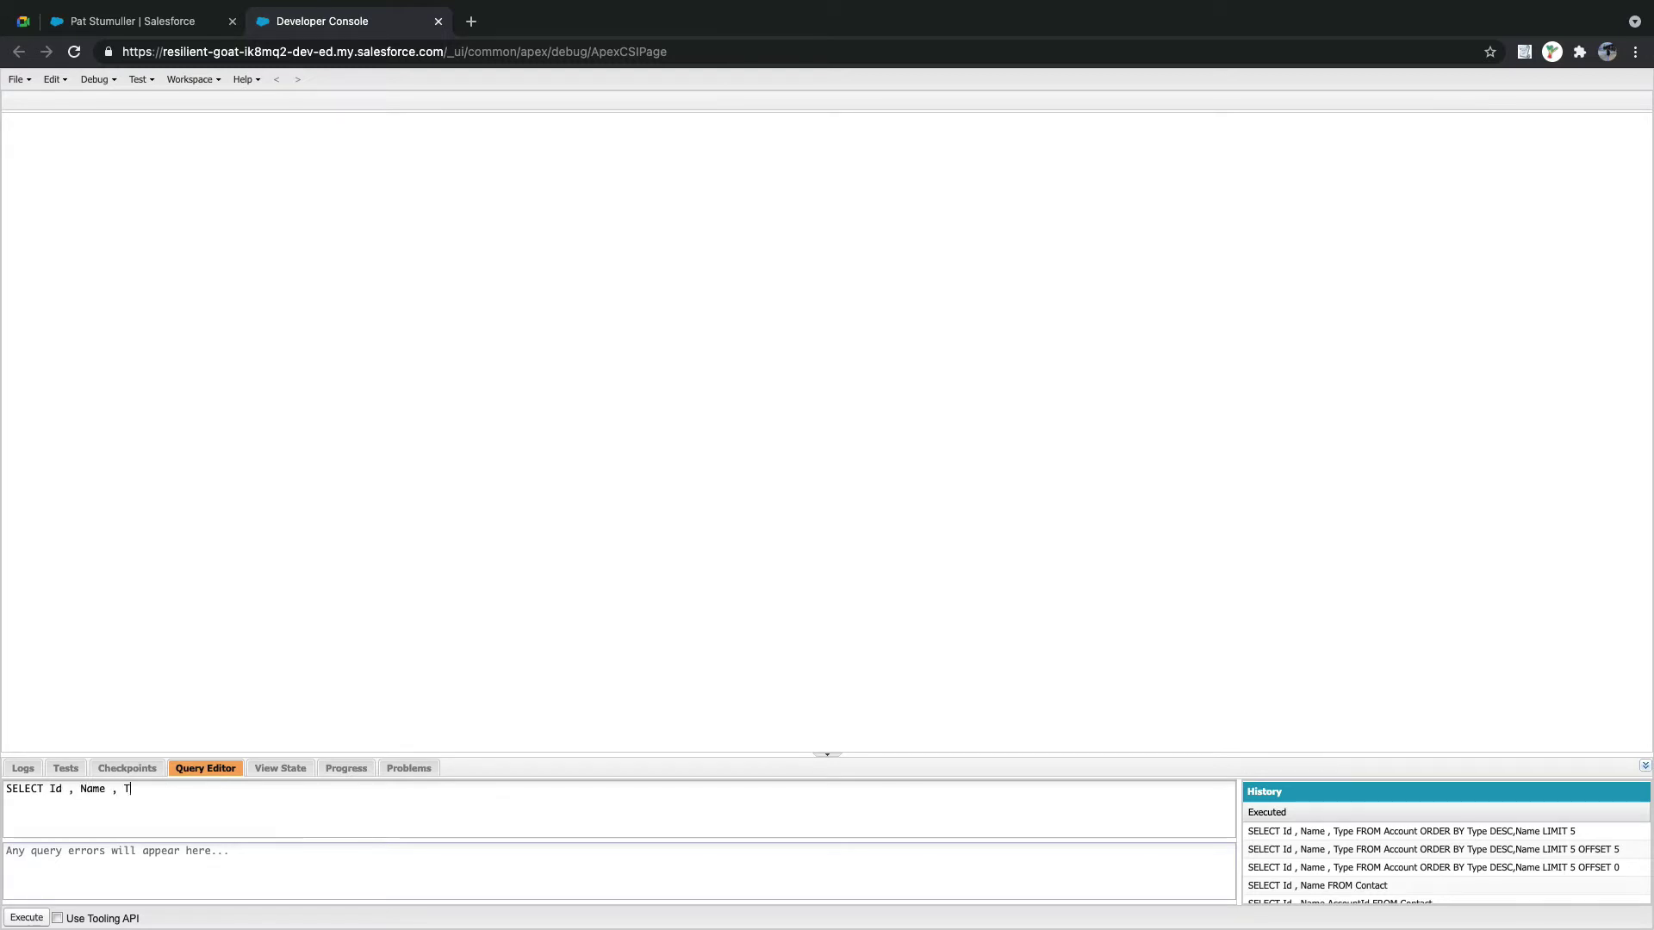
{"action": "type", "text": "ype FROM Account"}
{"action": "left_click", "coordinate": [26, 917]}
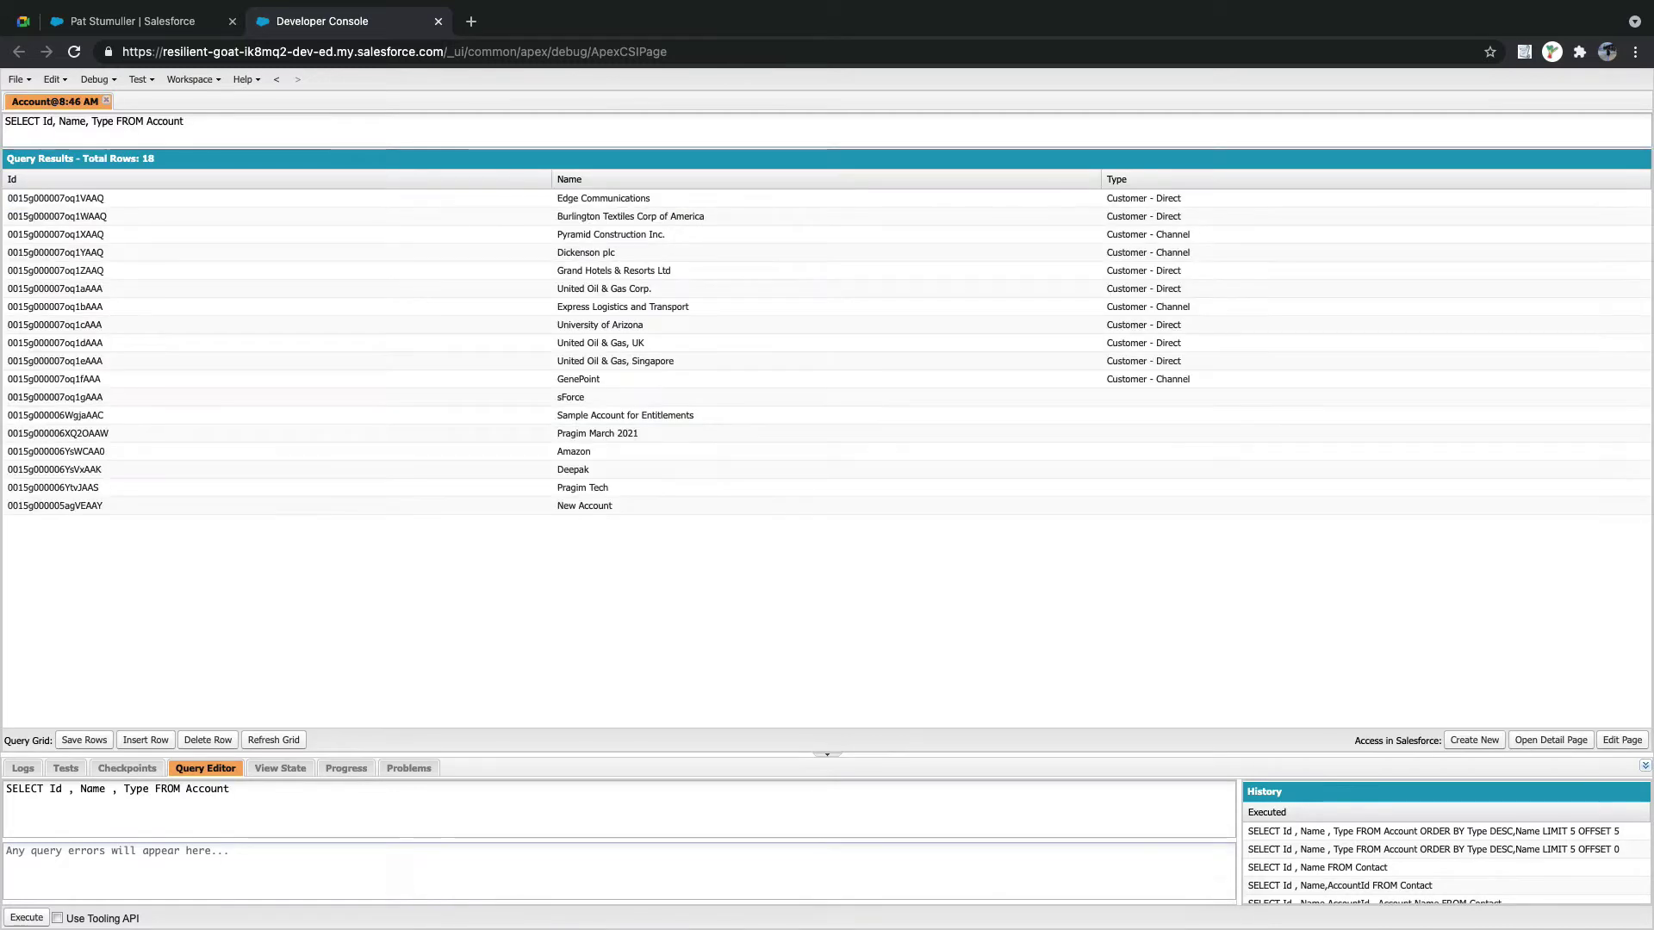
{"action": "type", "text": "WHERE "}
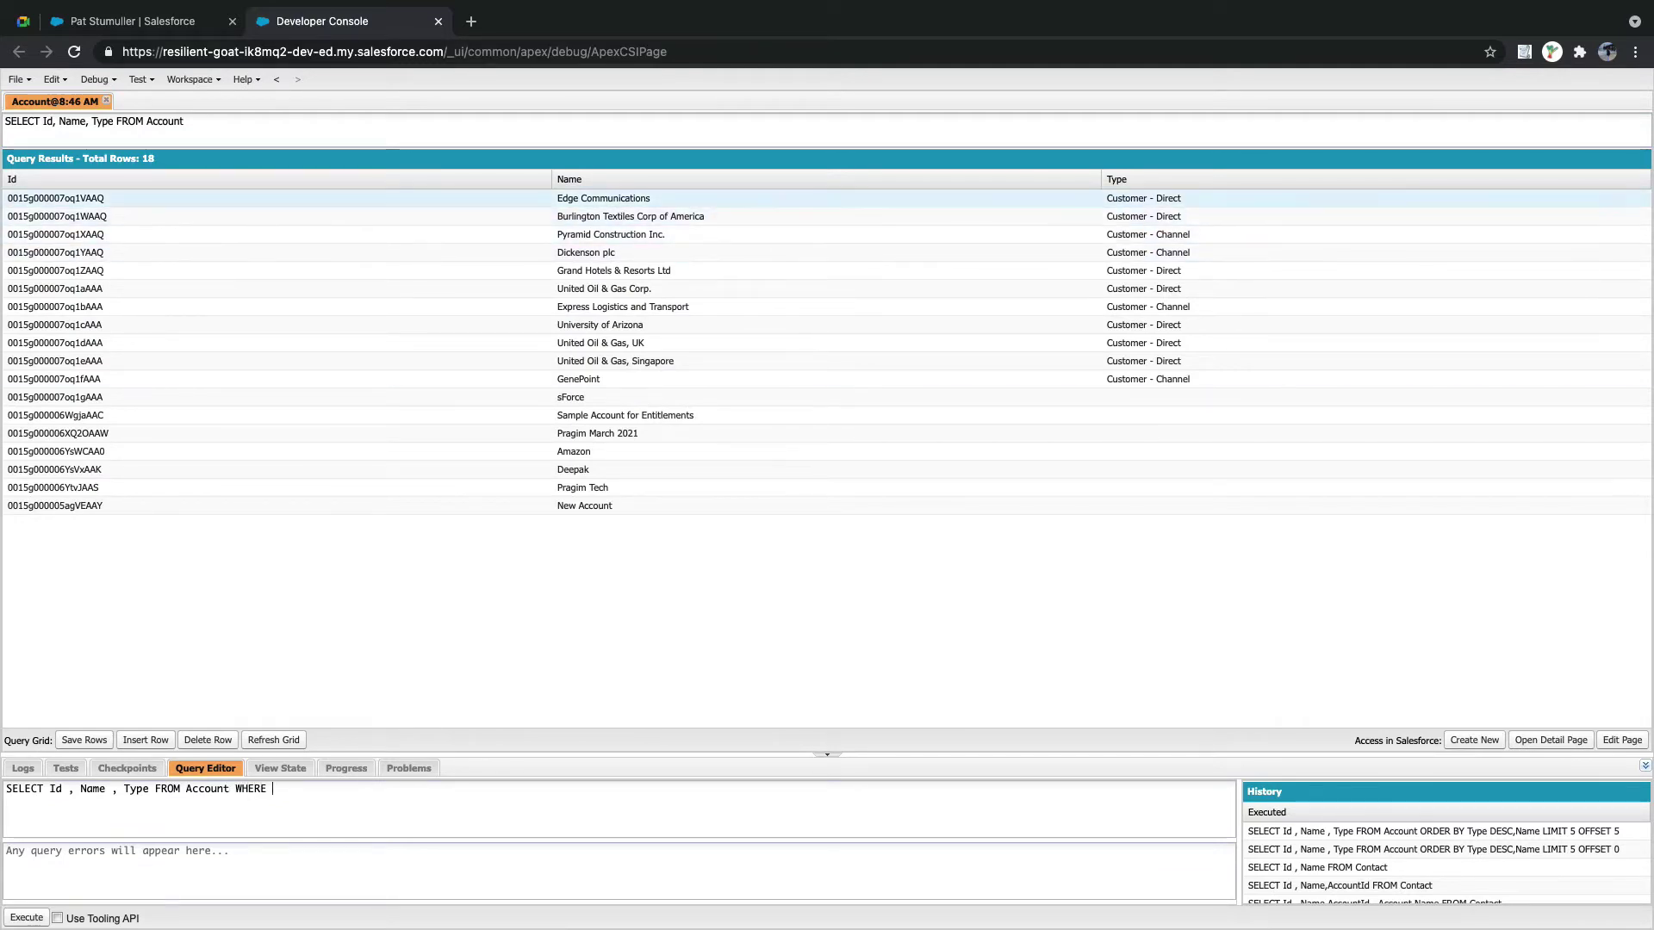
{"action": "type", "text": "Ty"}
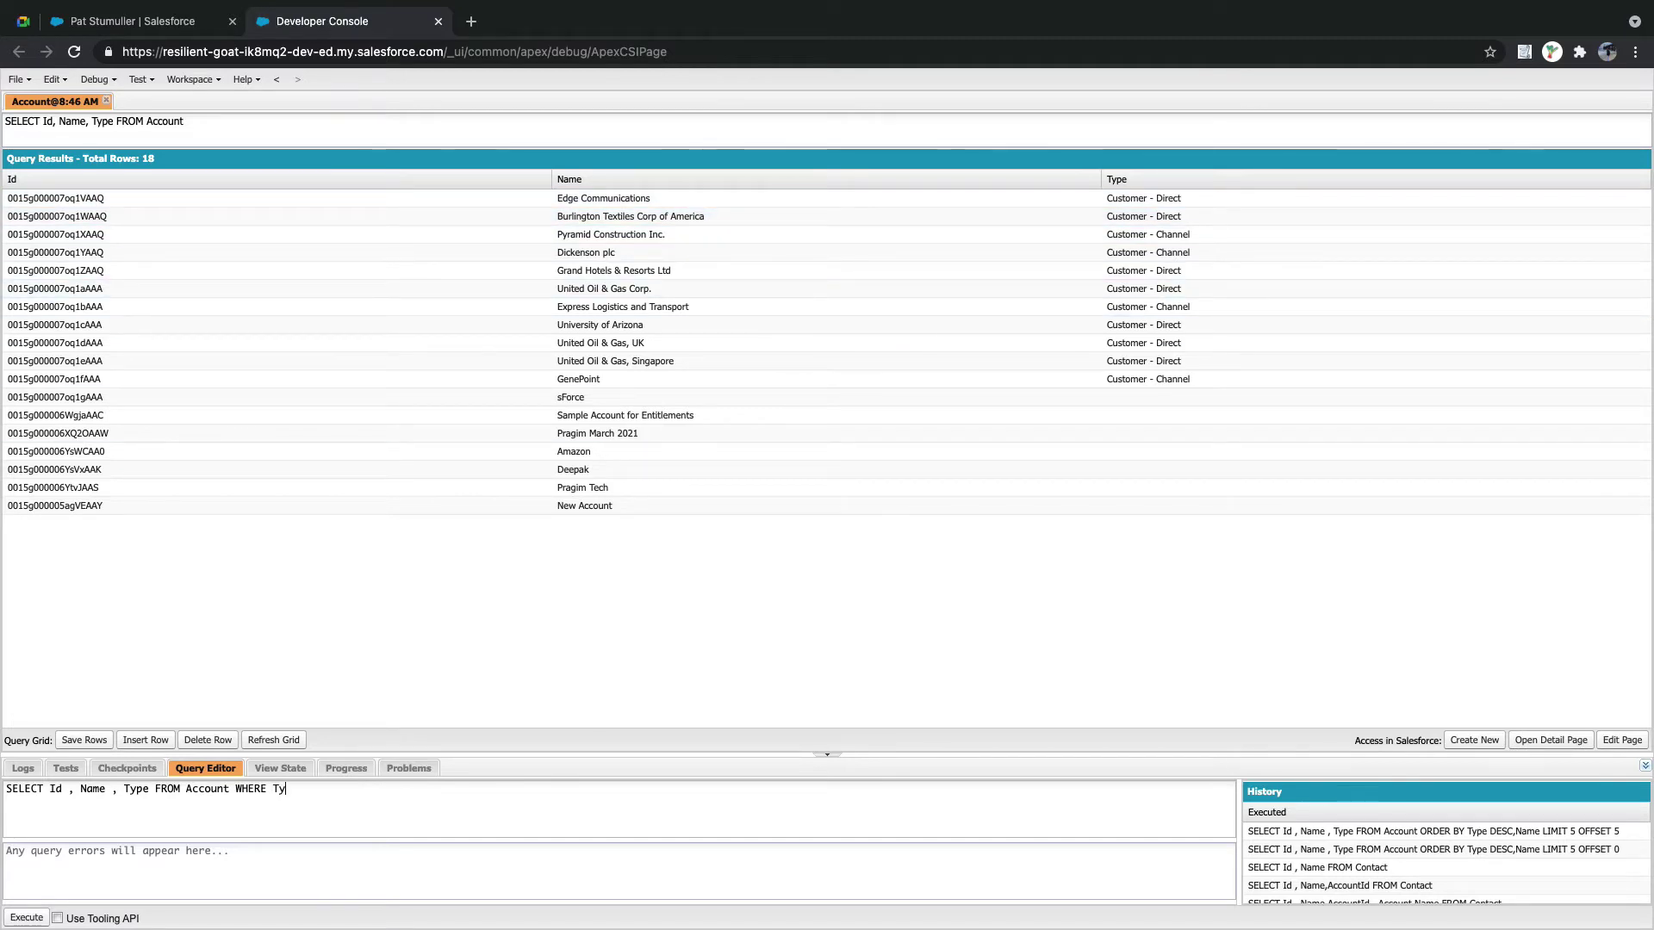
{"action": "type", "text": "pe != null"}
Run with Type != null (11 rows), add AND Name LIKE '%A%' (9 rows), then edit the pattern toward B.
{"action": "key", "text": "ctrl+e"}
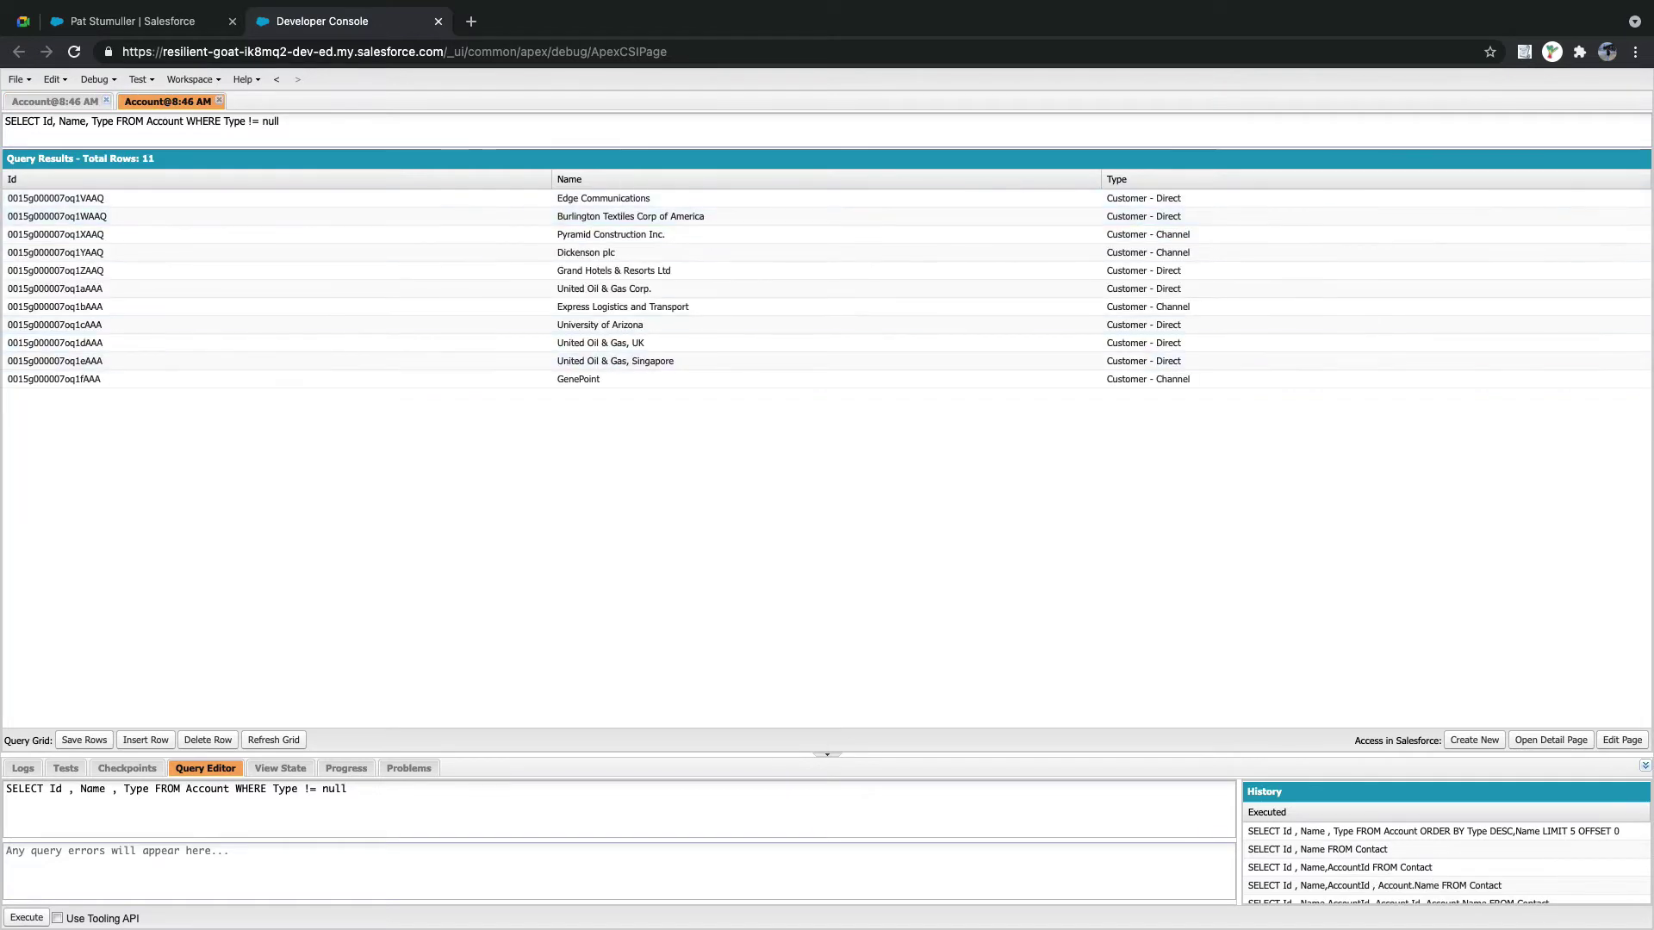
{"action": "type", "text": "AND"}
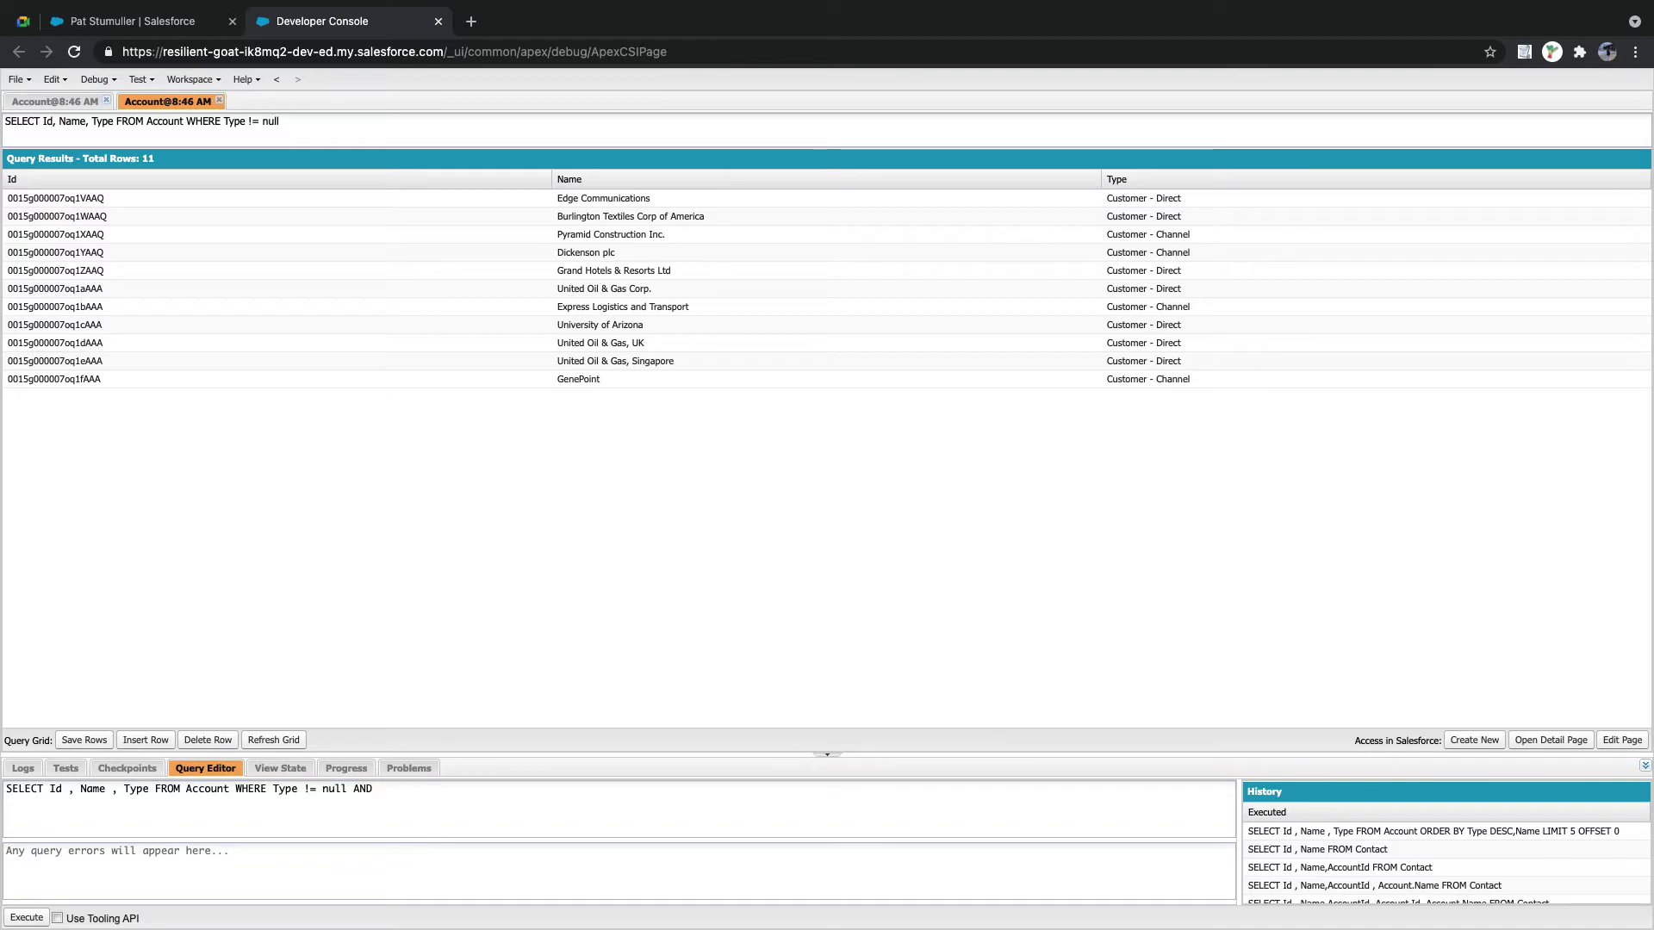
{"action": "type", "text": " Name LIKE"}
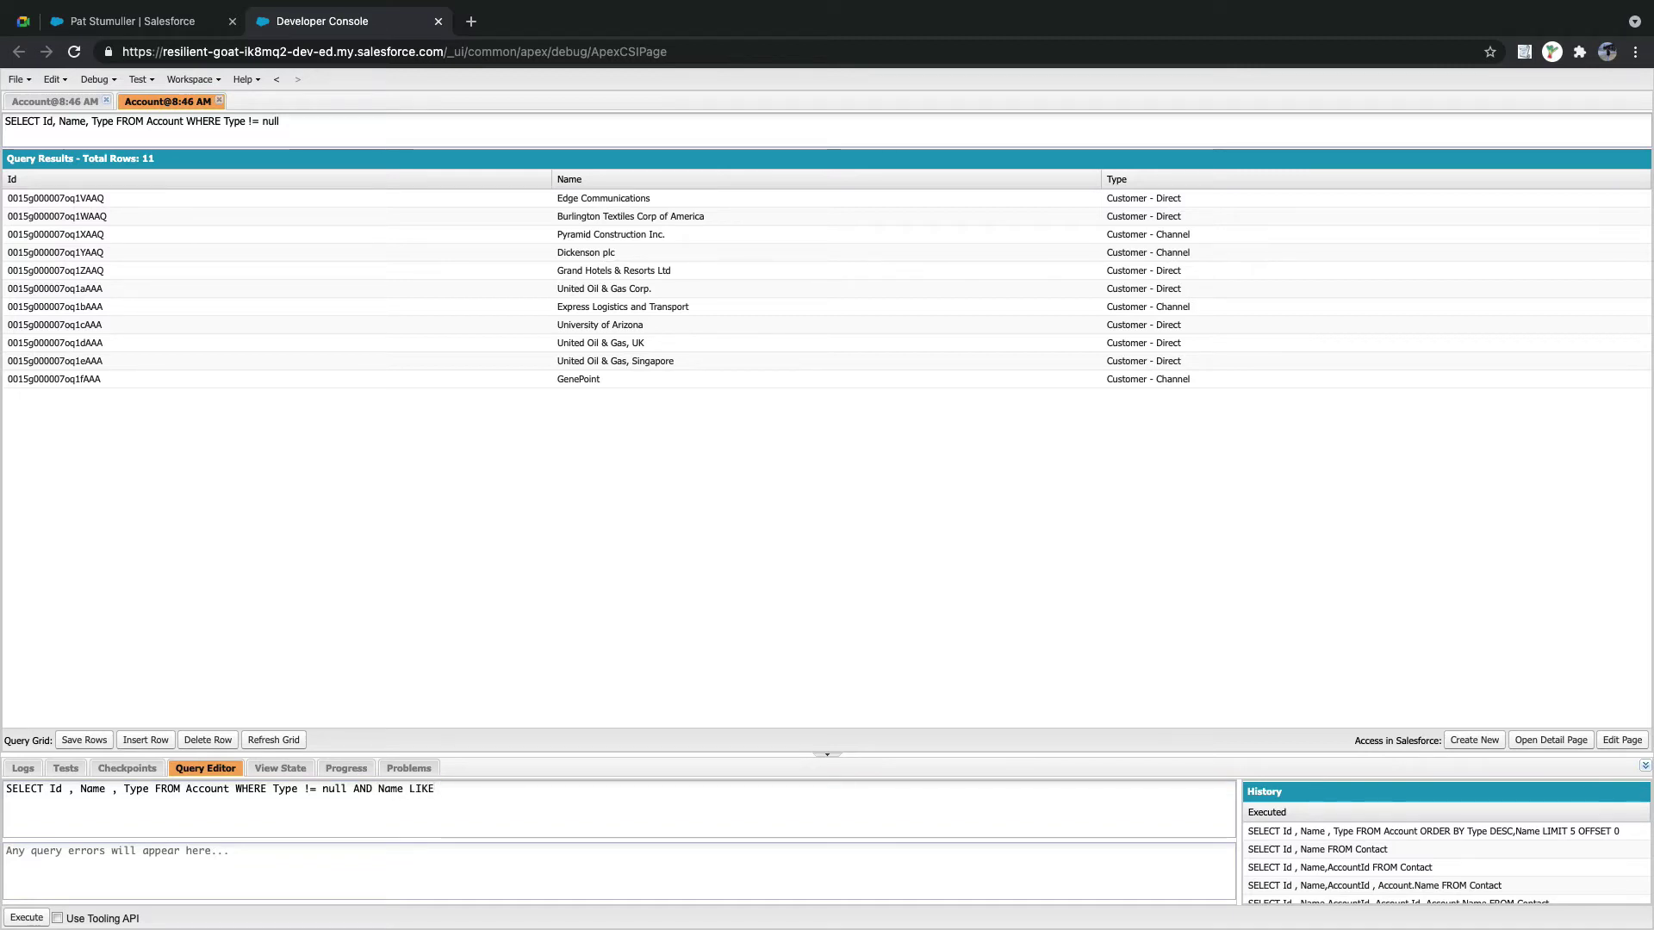
{"action": "type", "text": " ''"}
{"action": "key", "text": "Left"}
{"action": "type", "text": "%%"}
{"action": "type", "text": "A"}
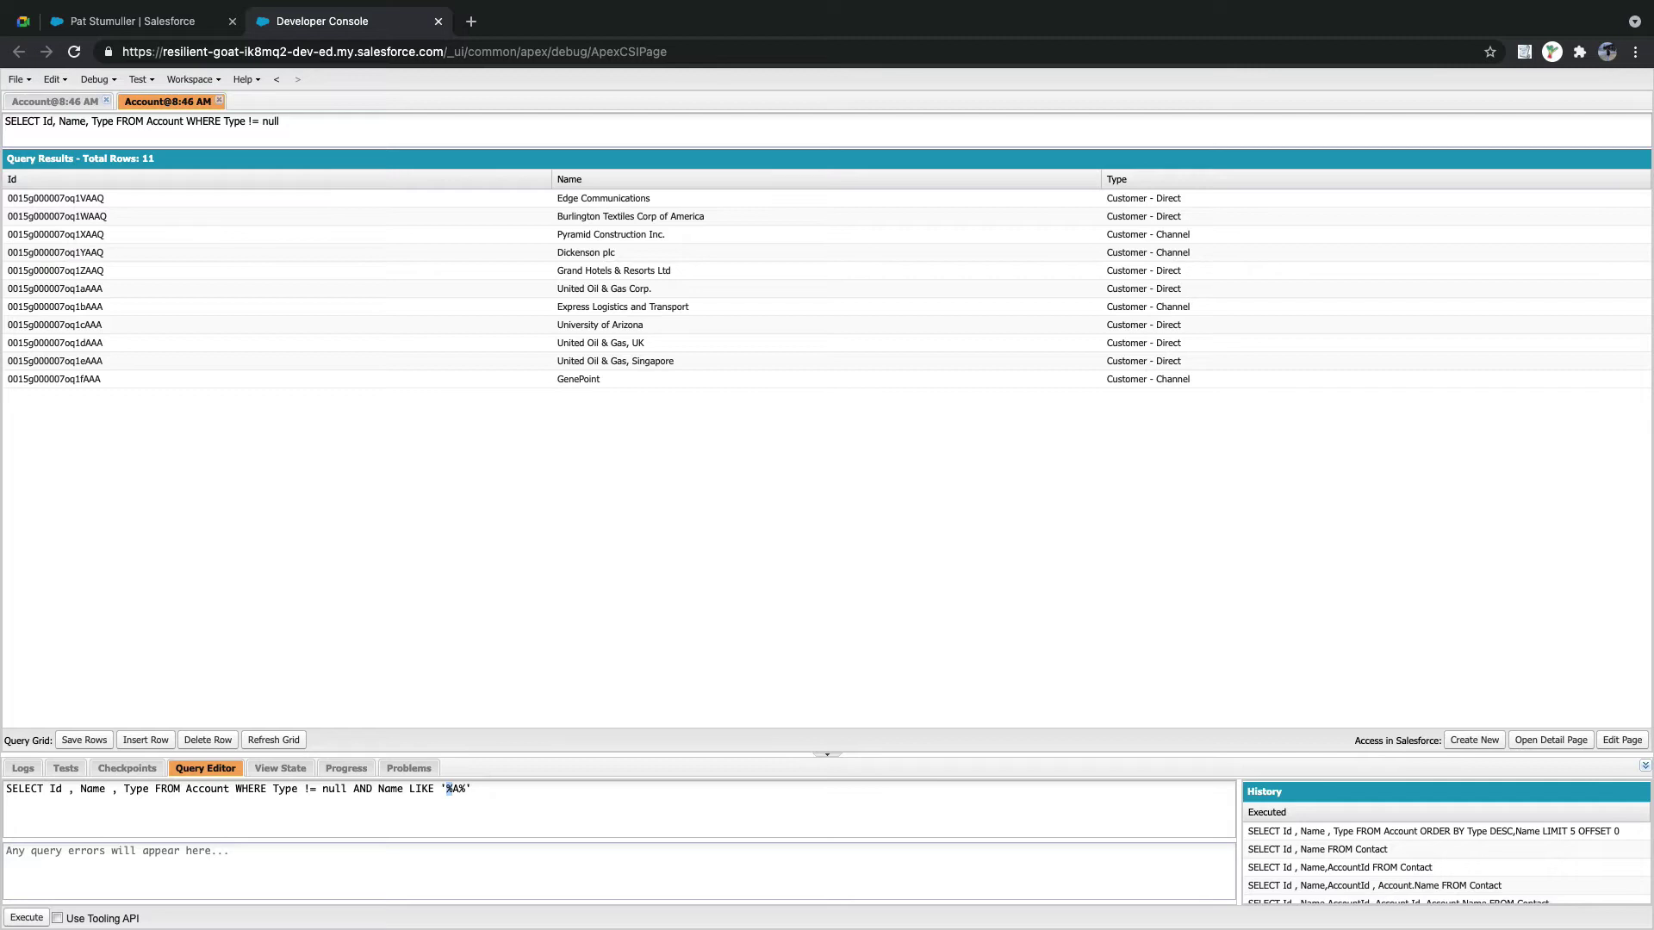
{"action": "left_click_drag", "start_coordinate": [472, 788], "coordinate": [440, 789]}
{"action": "key", "text": "ctrl+e"}
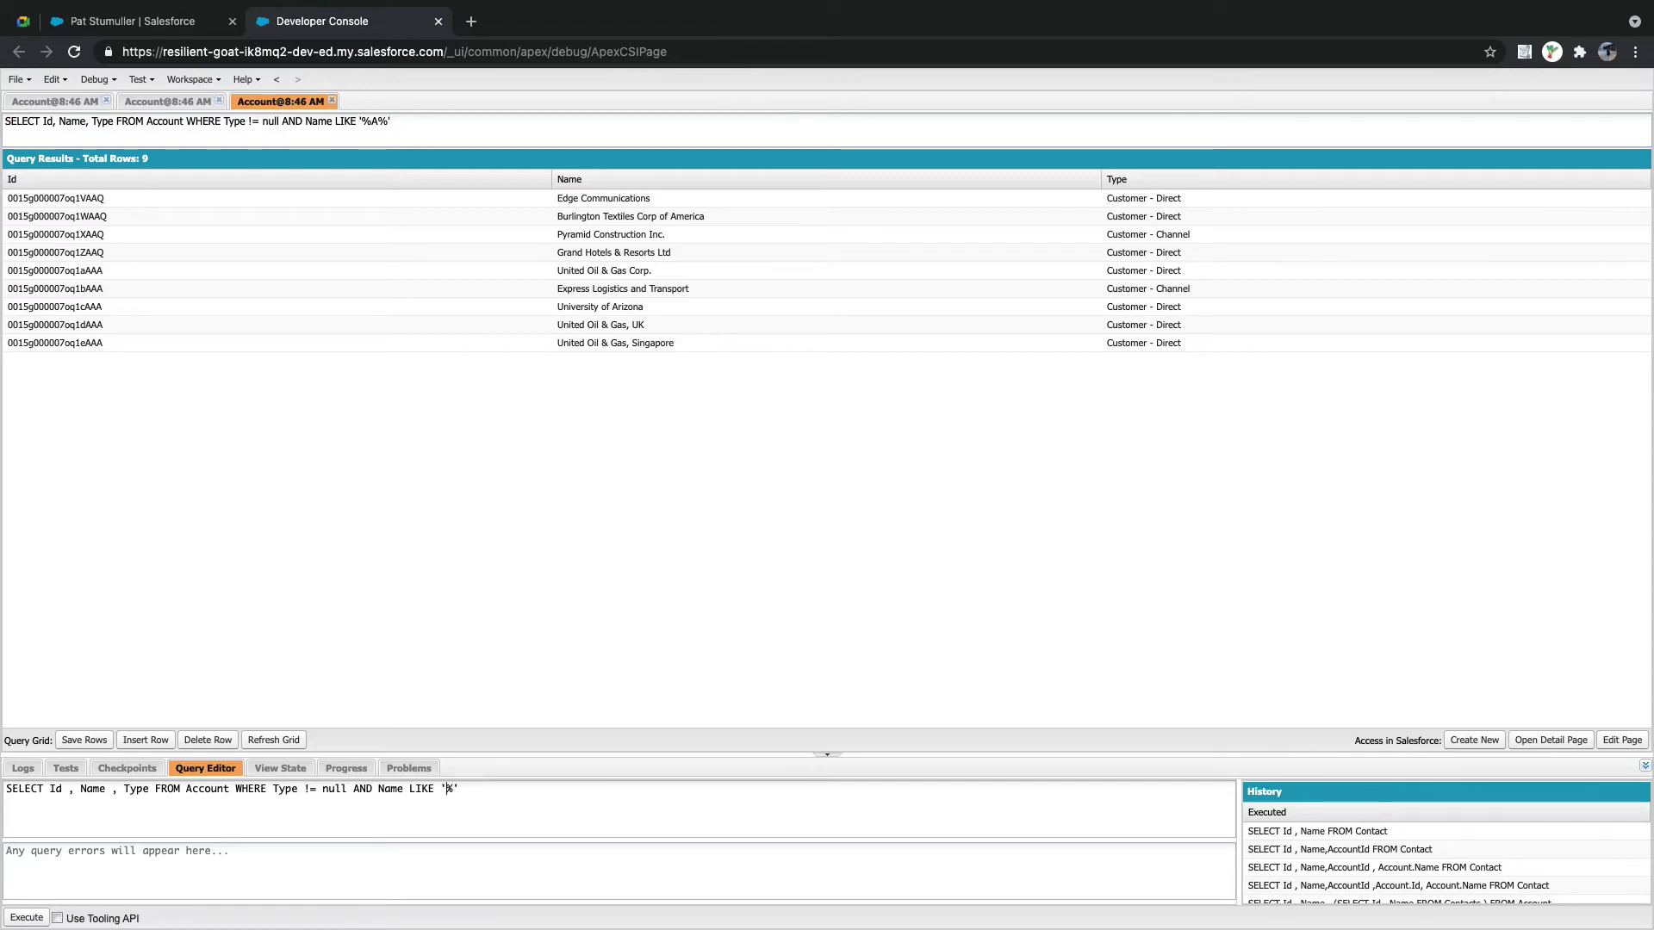
{"action": "type", "text": "B"}
Run the Account query with Name LIKE 'B%', then with 'U%'.
{"action": "key", "text": "shift+Left"}
{"action": "key", "text": "shift+Left"}
{"action": "key", "text": "shift+Left"}
{"action": "key", "text": "shift+Left"}
{"action": "key", "text": "shift+Left"}
{"action": "key", "text": "shift+Left"}
{"action": "key", "text": "shift+Left"}
{"action": "key", "text": "shift+Left"}
{"action": "key", "text": "shift+Left"}
{"action": "key", "text": "shift+Left"}
{"action": "key", "text": "shift+Left"}
{"action": "key", "text": "shift+Left"}
{"action": "key", "text": "shift+Left"}
{"action": "key", "text": "shift+Left"}
{"action": "key", "text": "shift+Left"}
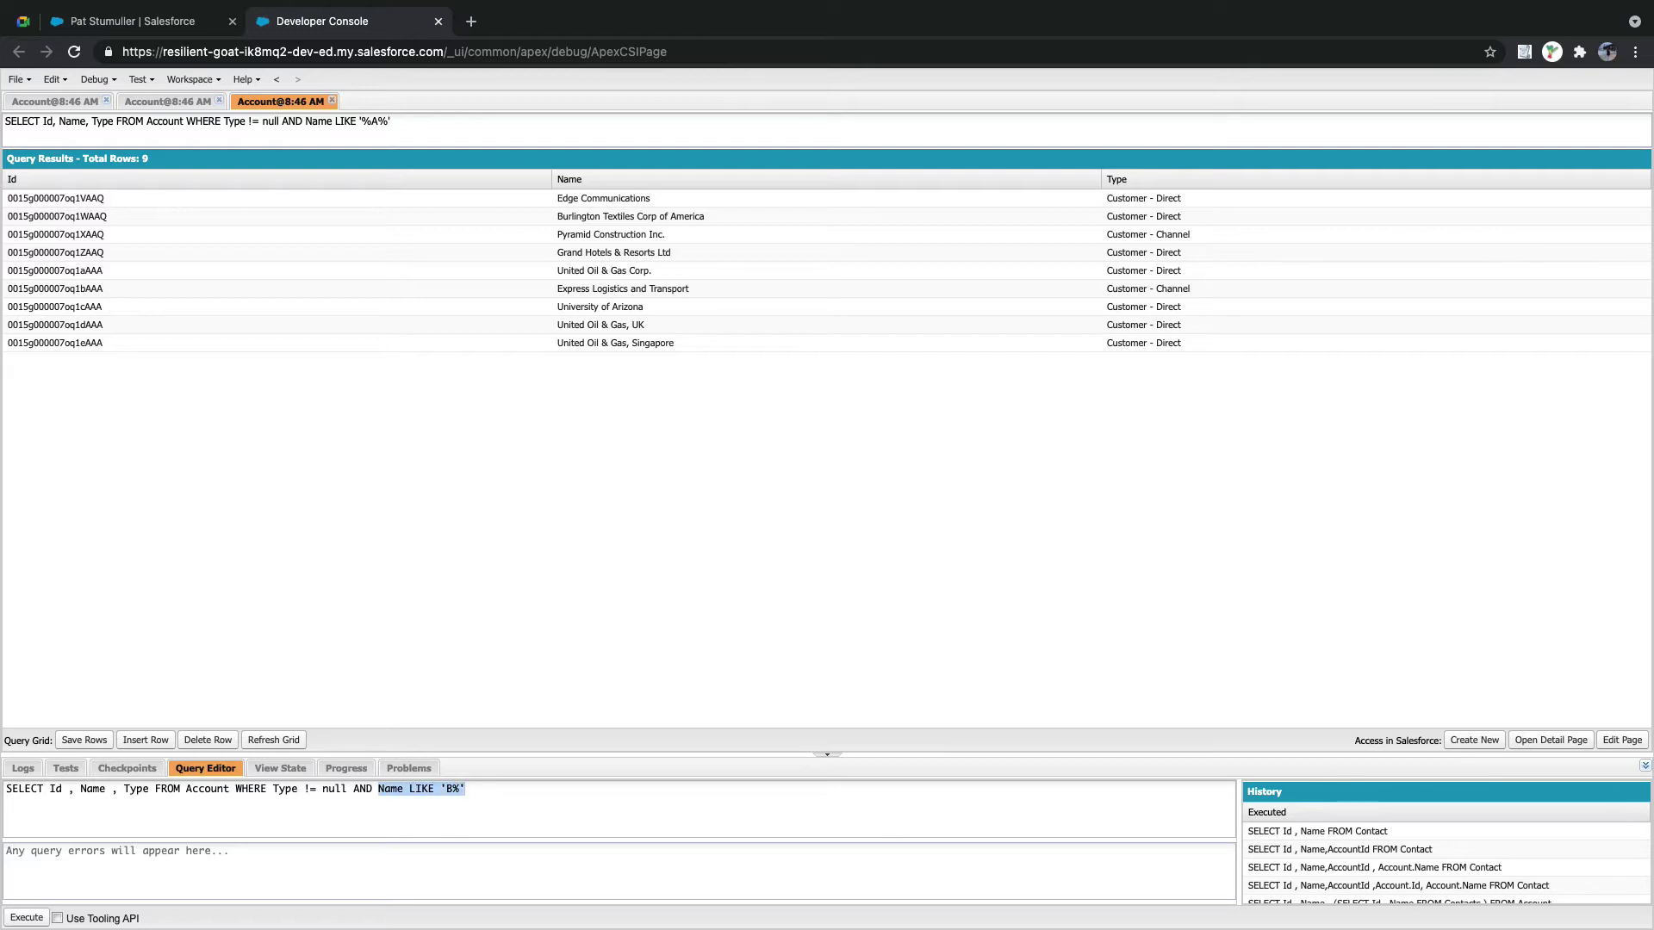
{"action": "left_click", "coordinate": [460, 789]}
{"action": "key", "text": "ctrl+e"}
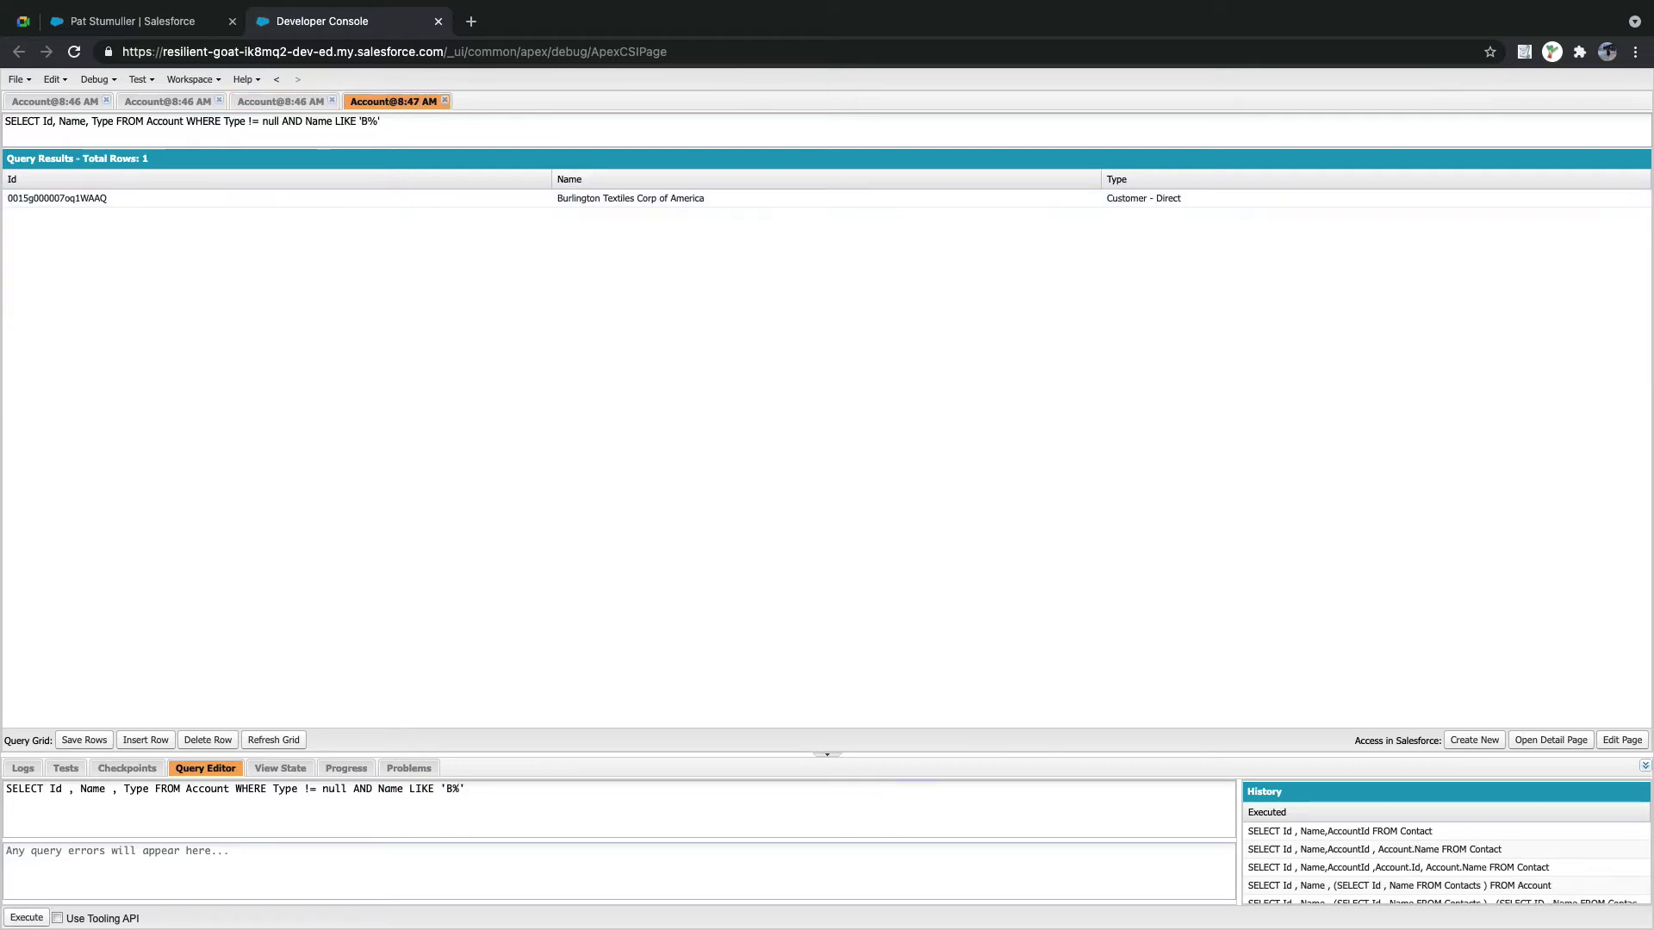
{"action": "key", "text": "Left"}
{"action": "key", "text": "BackSpace"}
{"action": "type", "text": "U"}
{"action": "key", "text": "ctrl+e"}
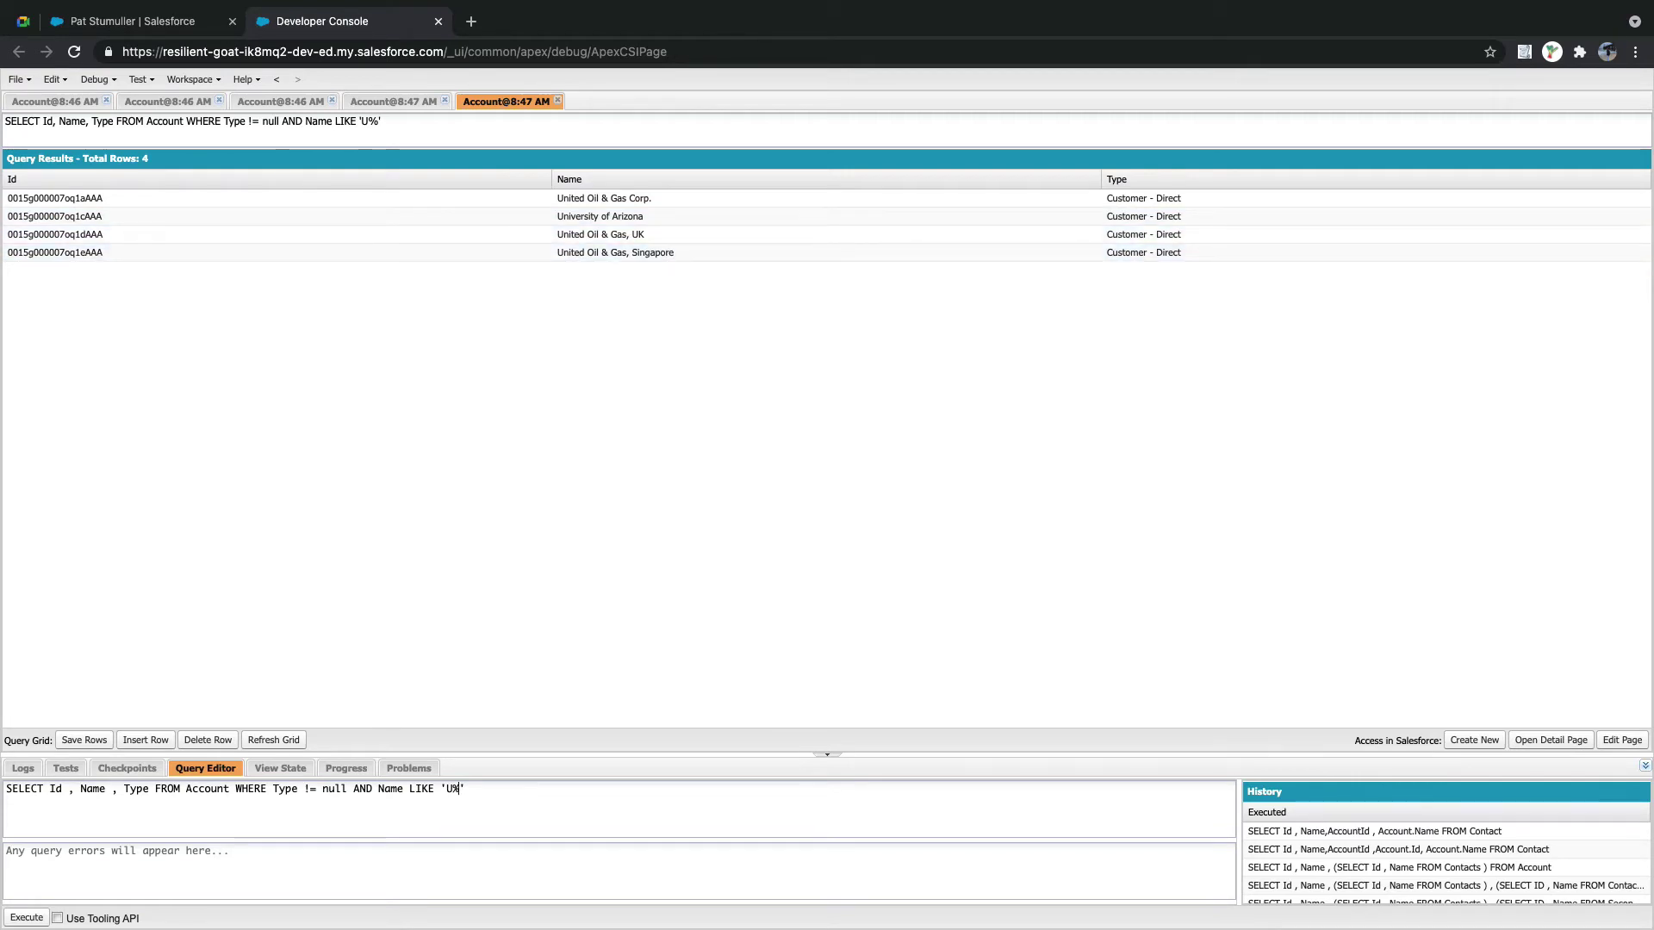
Narrow the name pattern to 'U%O%' and run it, returning 4 Accounts.
{"action": "type", "text": "Oil"}
{"action": "key", "text": "BackSpace"}
{"action": "key", "text": "BackSpace"}
{"action": "type", "text": "%"}
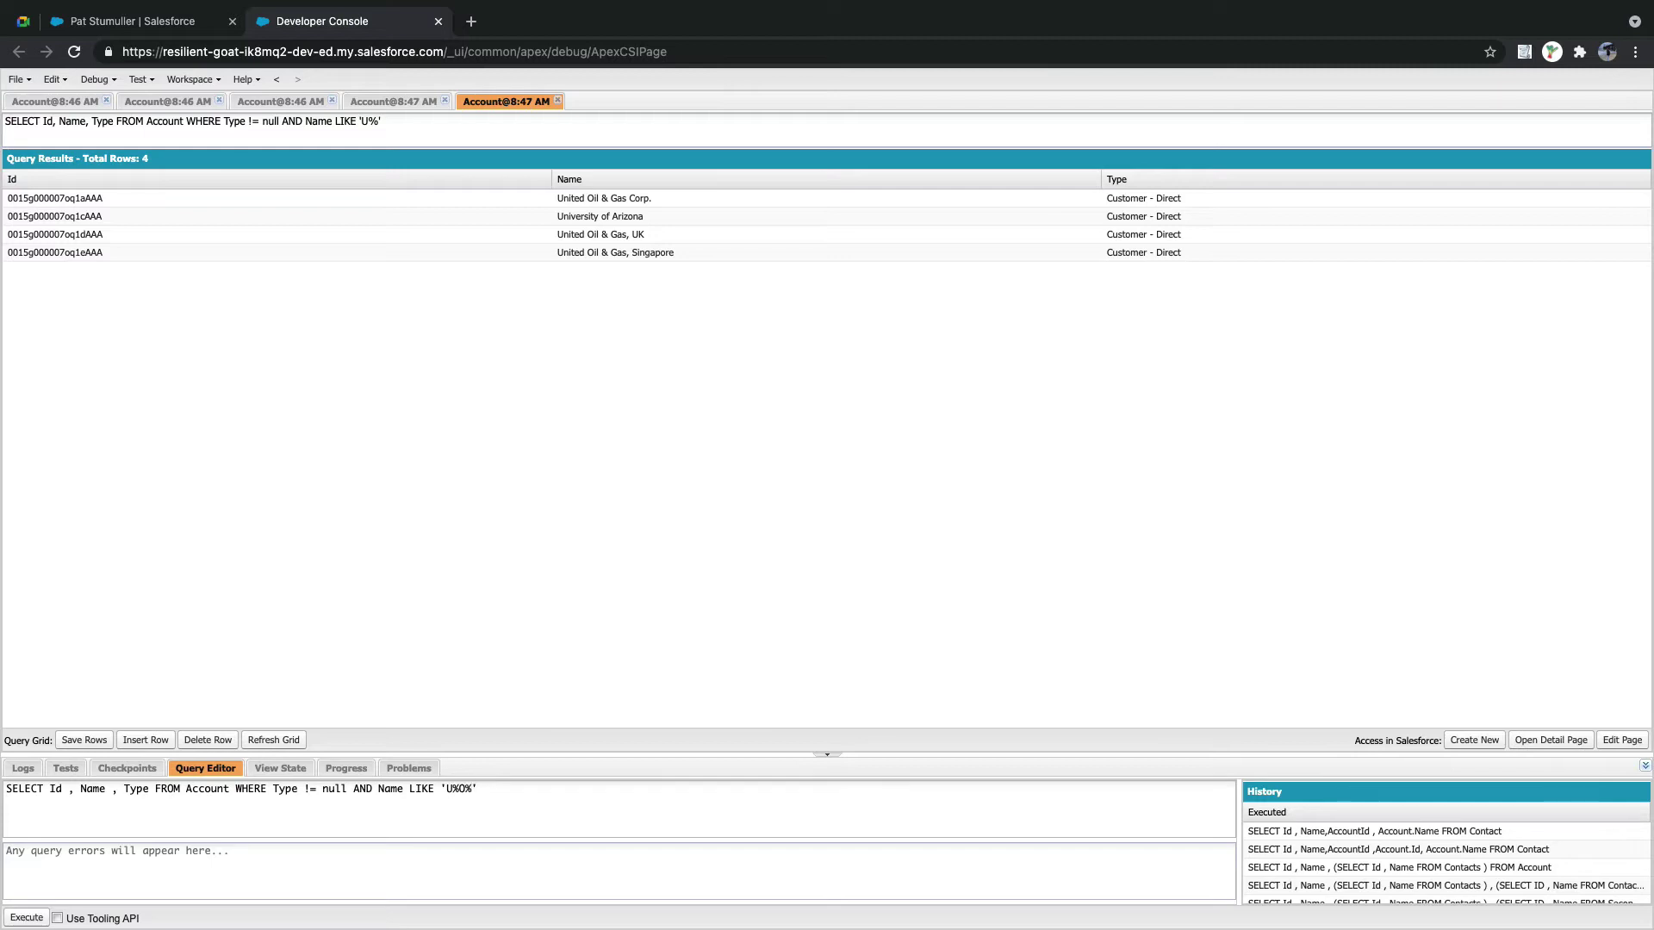
{"action": "key", "text": "ctrl+e"}
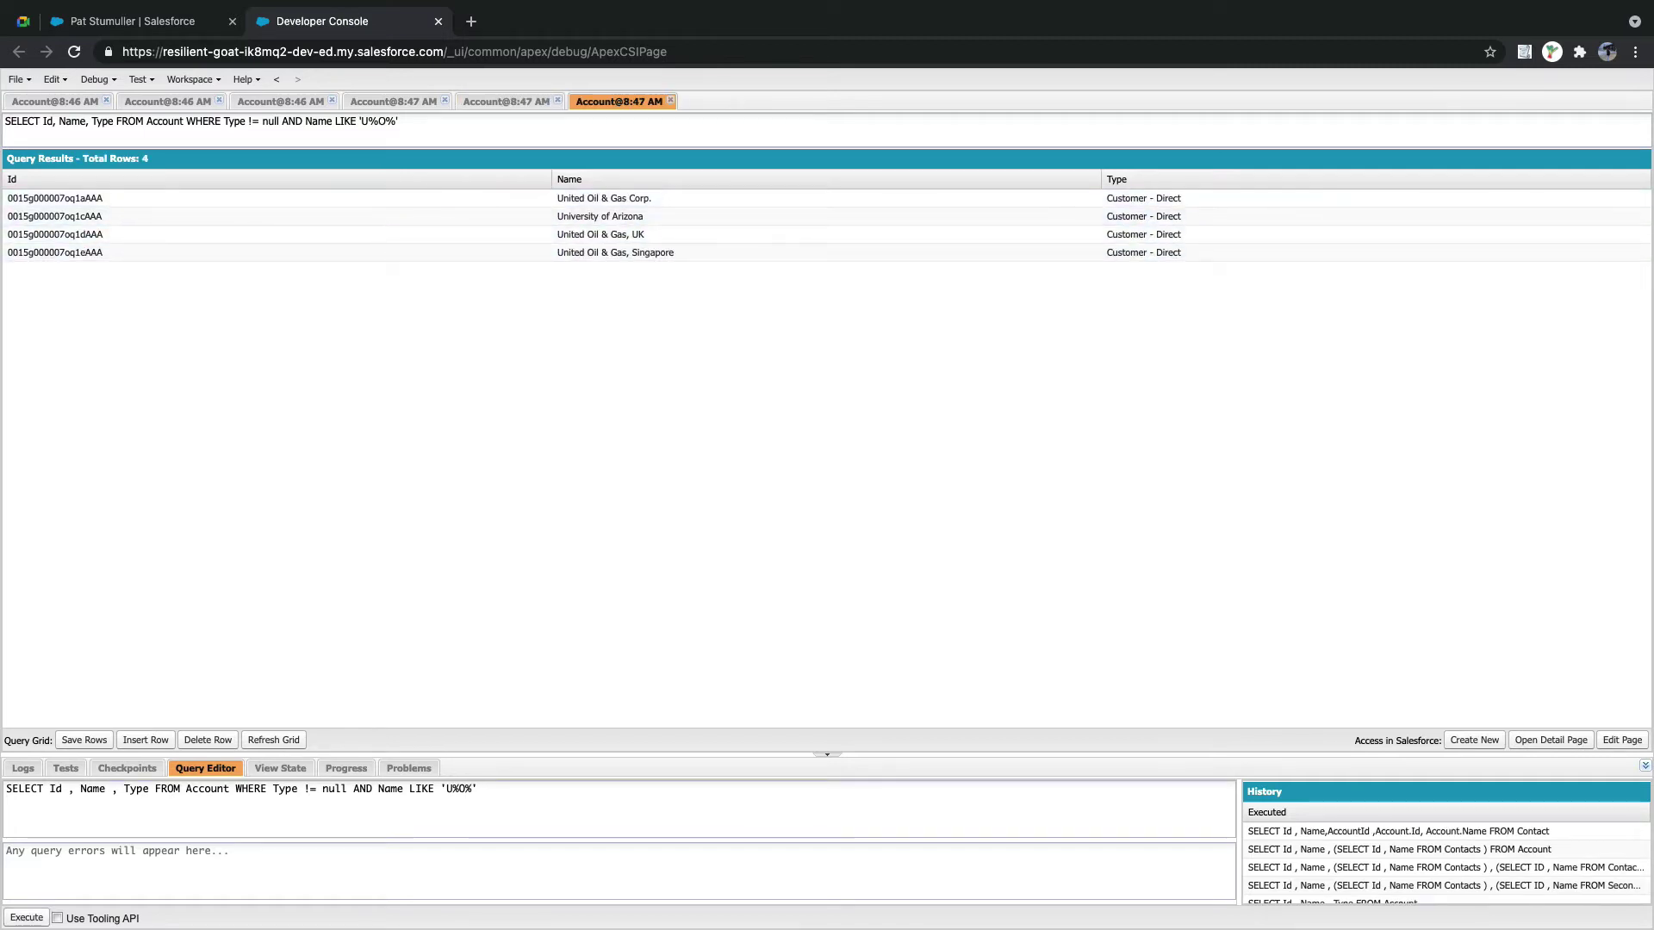
Refine the pattern to 'U%Oi%' and run it, leaving three United Oil & Gas Accounts.
{"action": "key", "text": "shift+Left"}
{"action": "key", "text": "shift+Left"}
{"action": "key", "text": "Left"}
{"action": "type", "text": "i"}
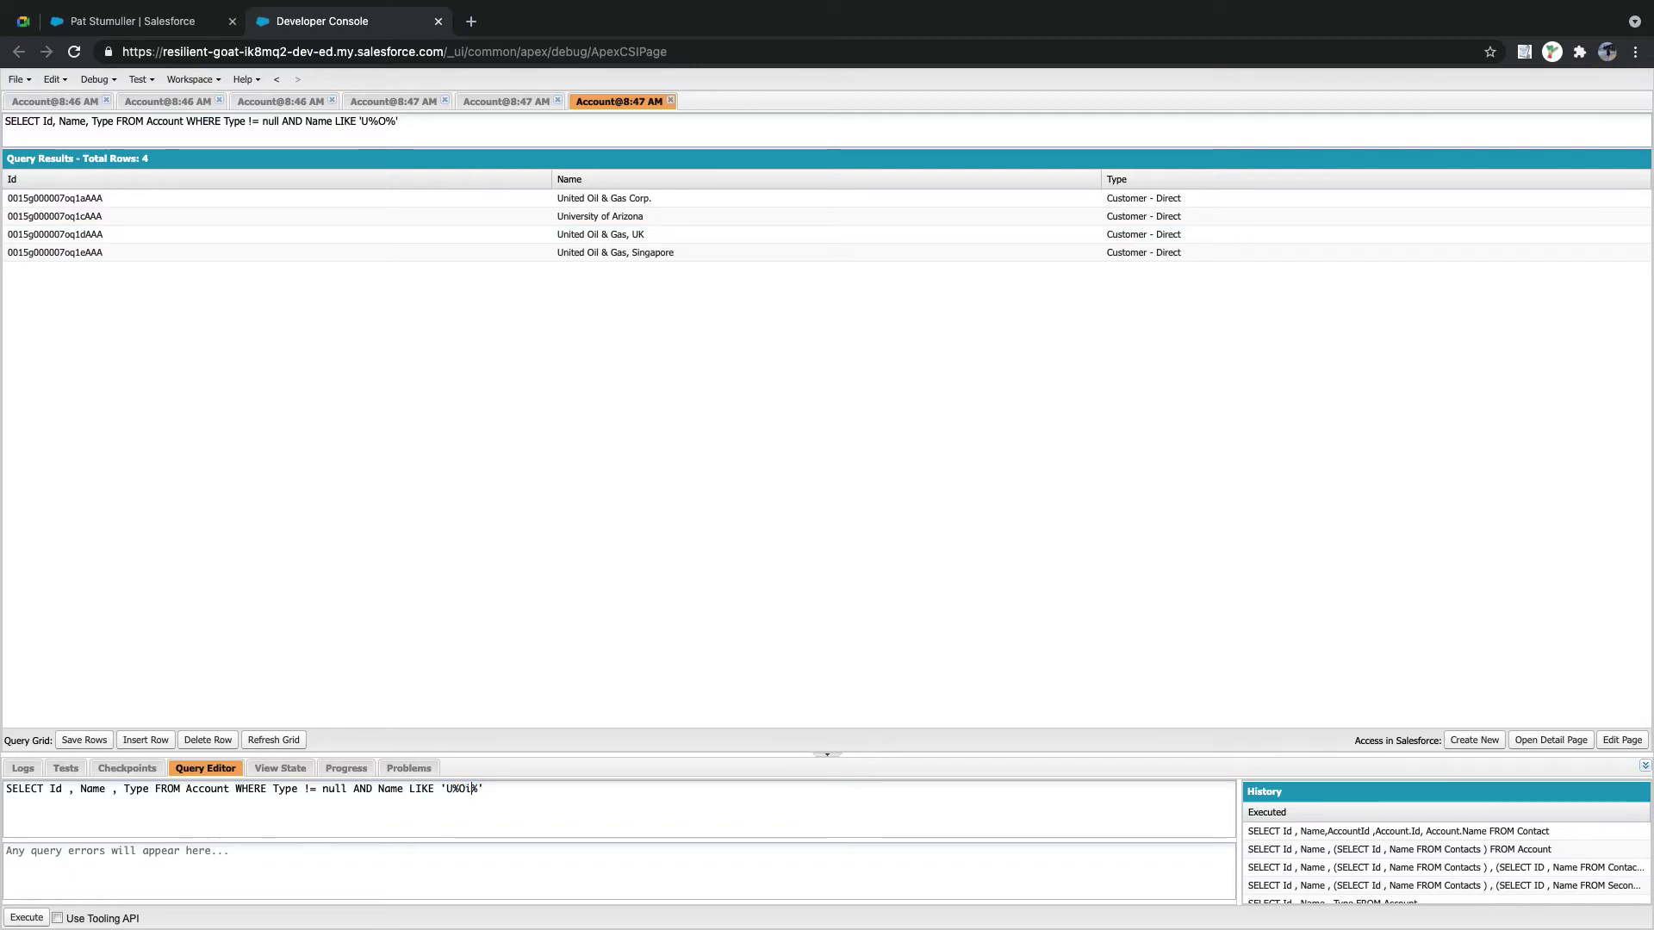
{"action": "key", "text": "ctrl+e"}
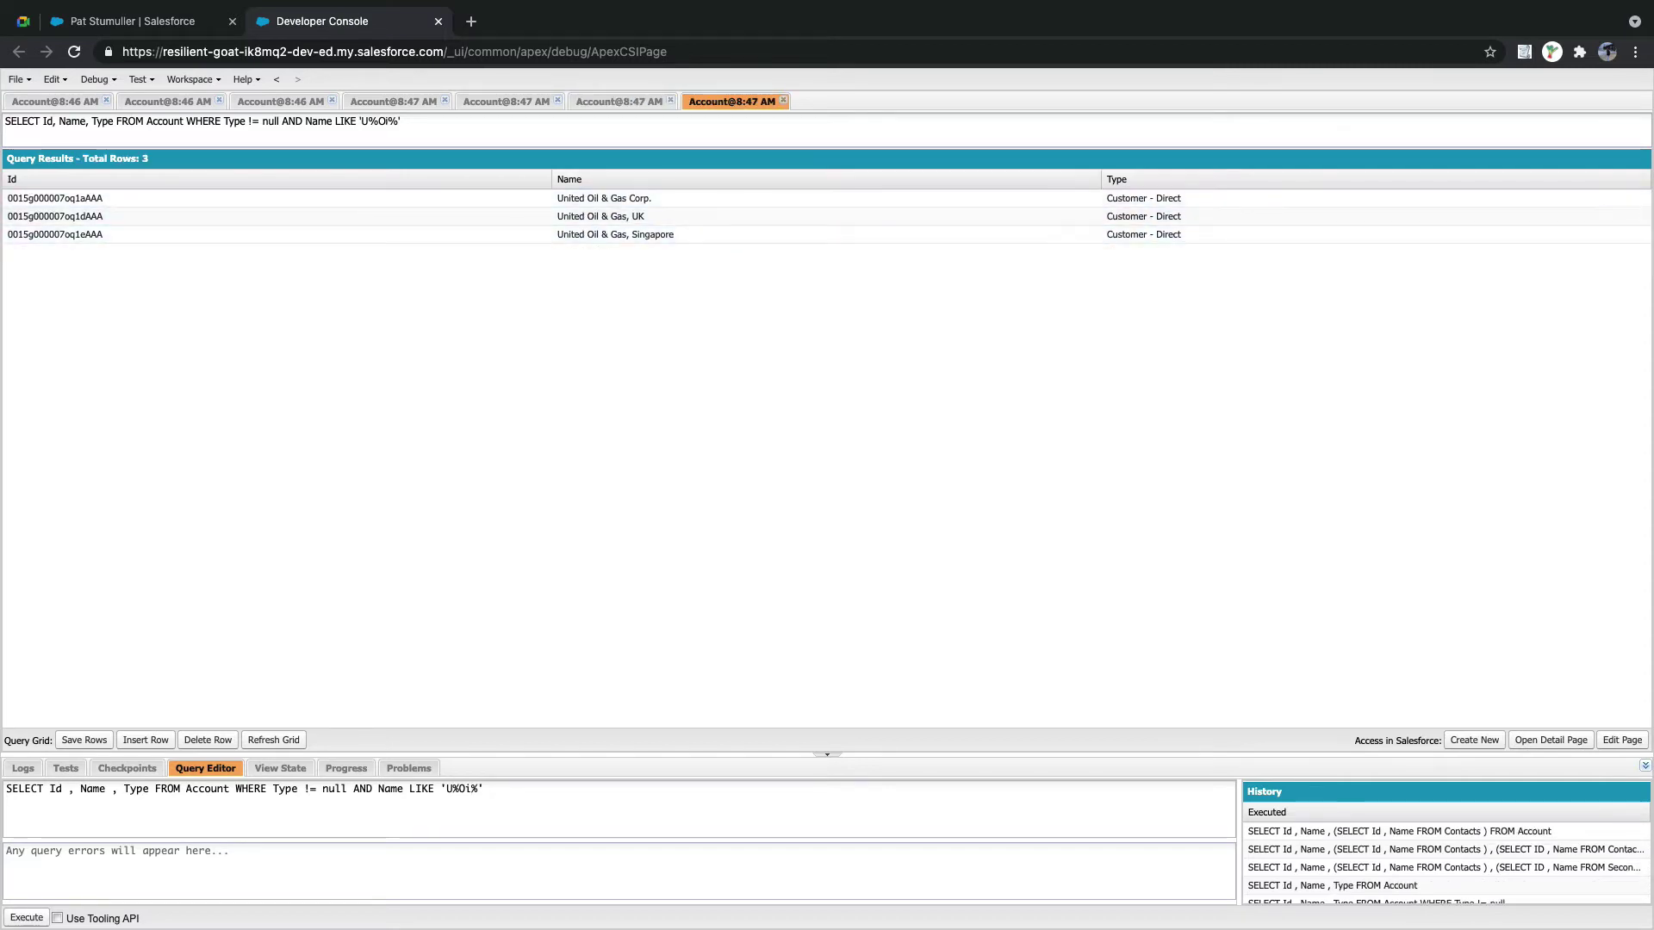
{"action": "left_click_drag", "start_coordinate": [409, 788], "coordinate": [485, 789]}
{"action": "left_click", "coordinate": [485, 789]}
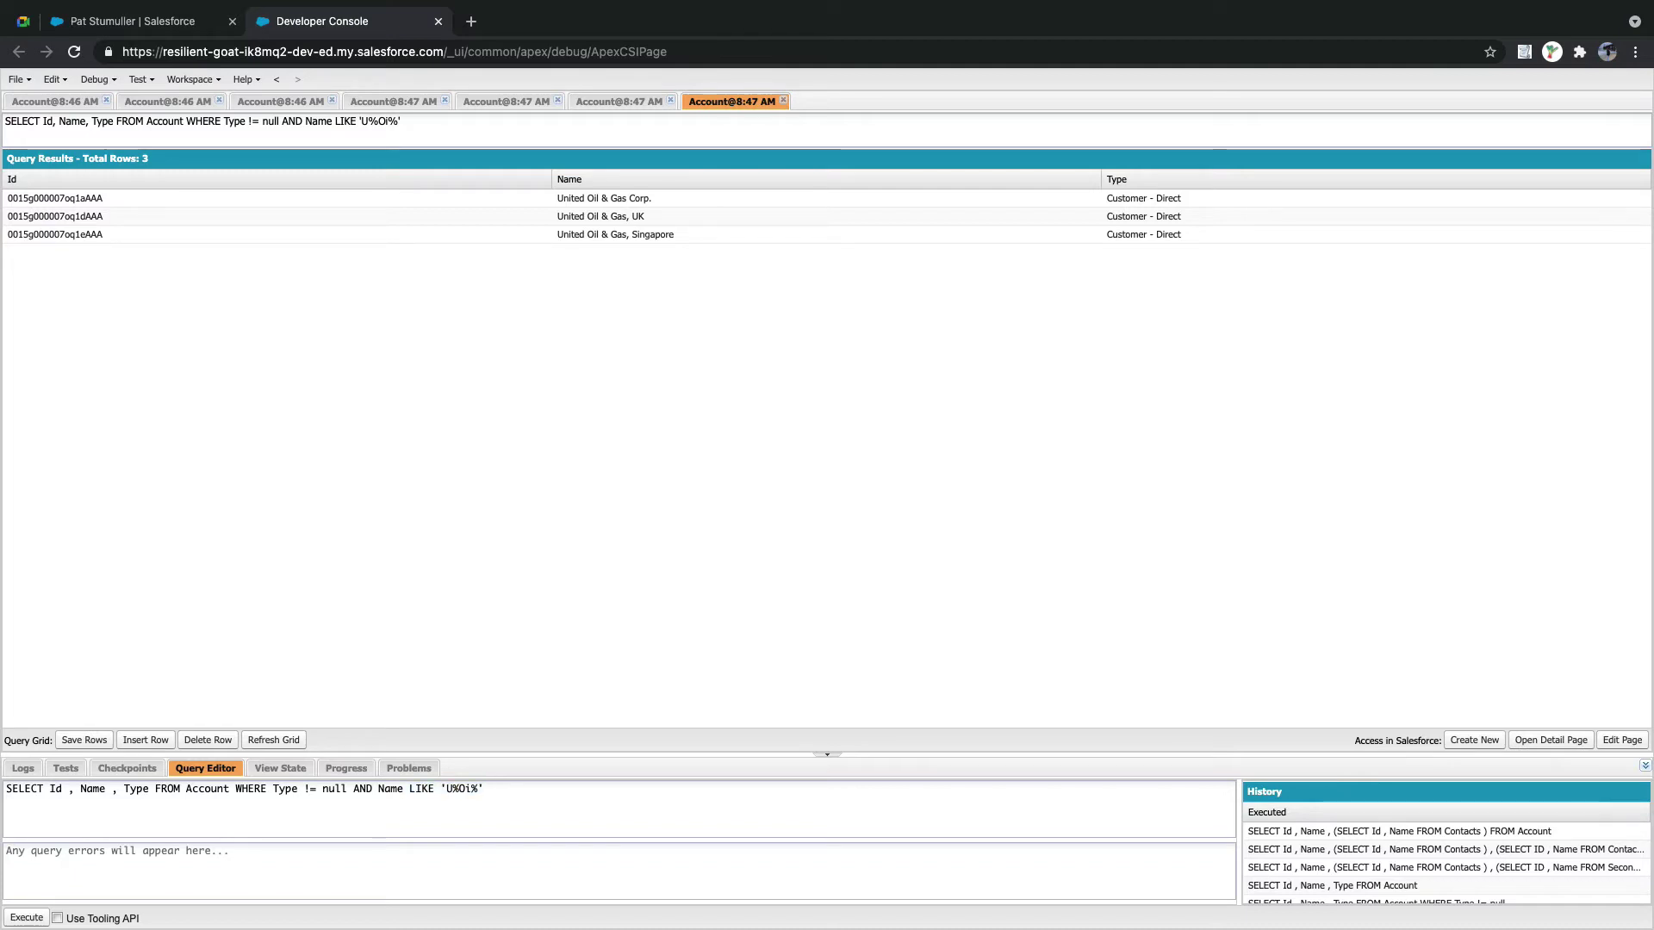